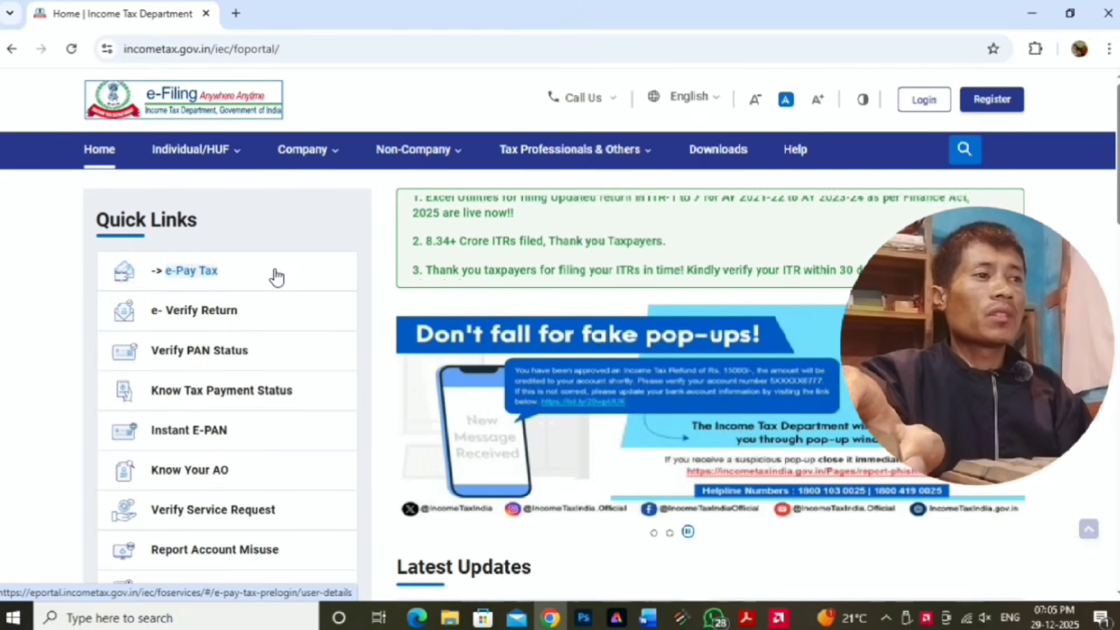
# - Open the Link Aadhaar Status service from the portal's quick links
pyautogui.scroll(-9, 341, 394)
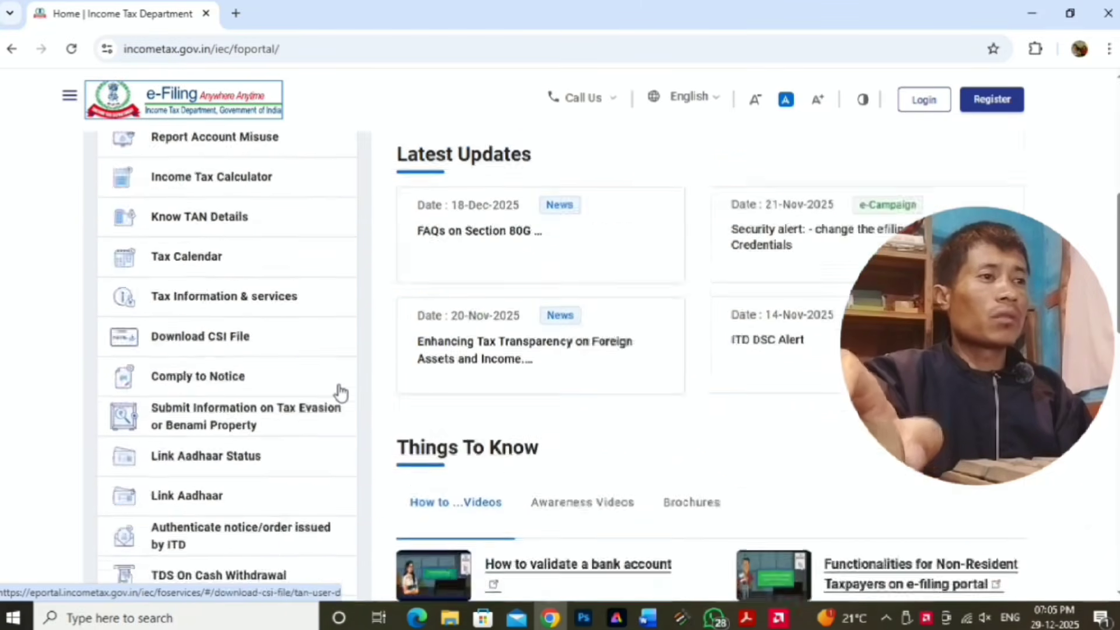
pyautogui.scroll(4, 342, 394)
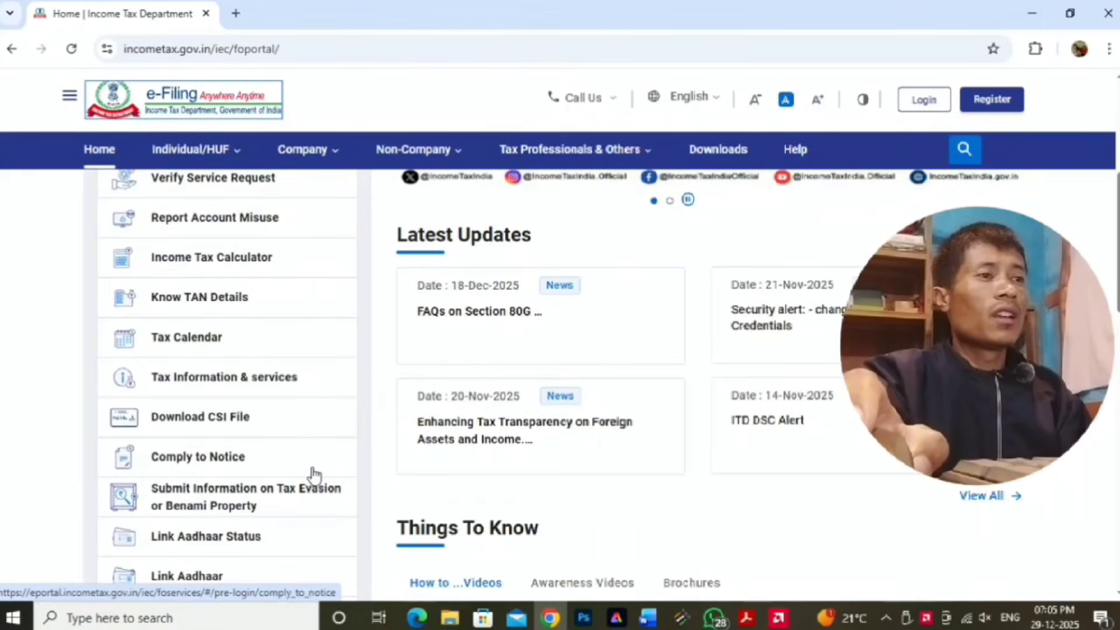
pyautogui.scroll(-1, 310, 472)
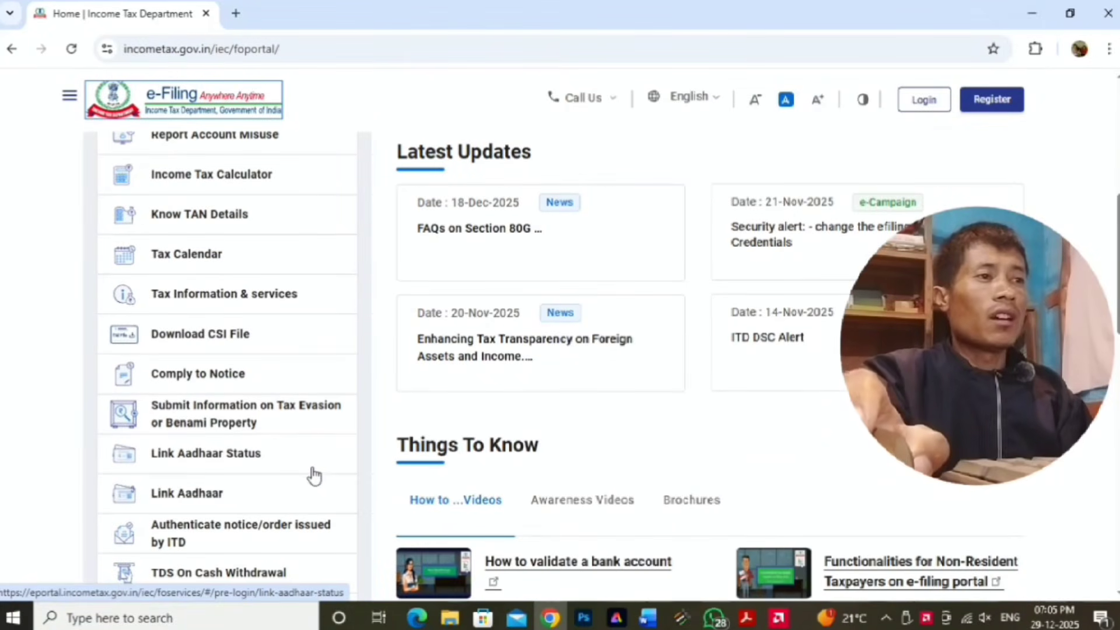
pyautogui.click(193, 467)
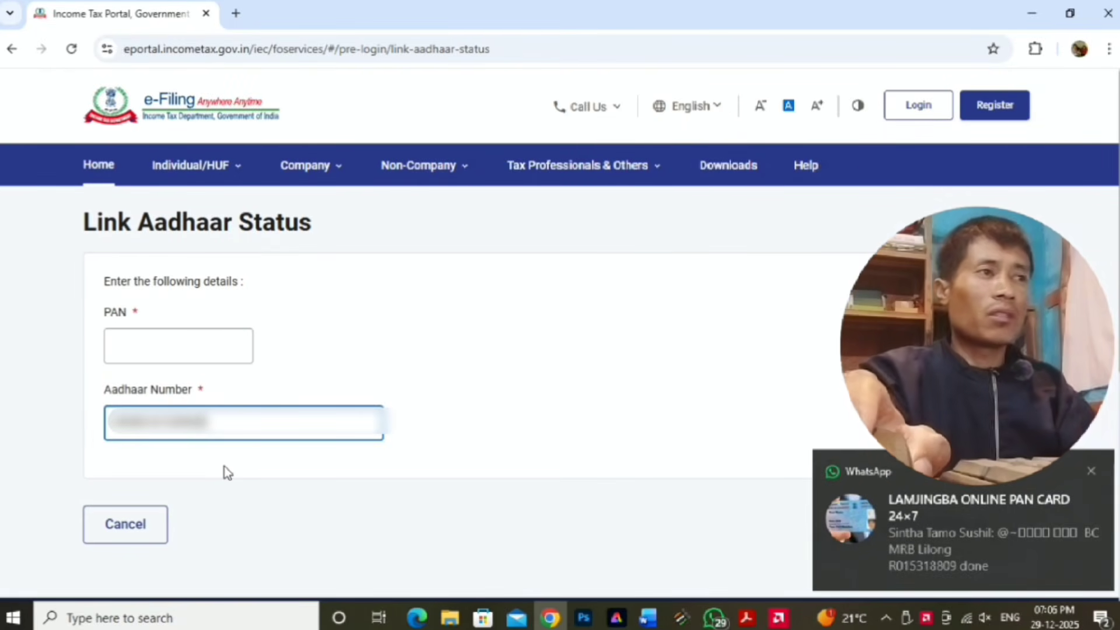
# - Enter the PAN alongside the Aadhaar number, view their link status, and dismiss the result
pyautogui.click(208, 350)
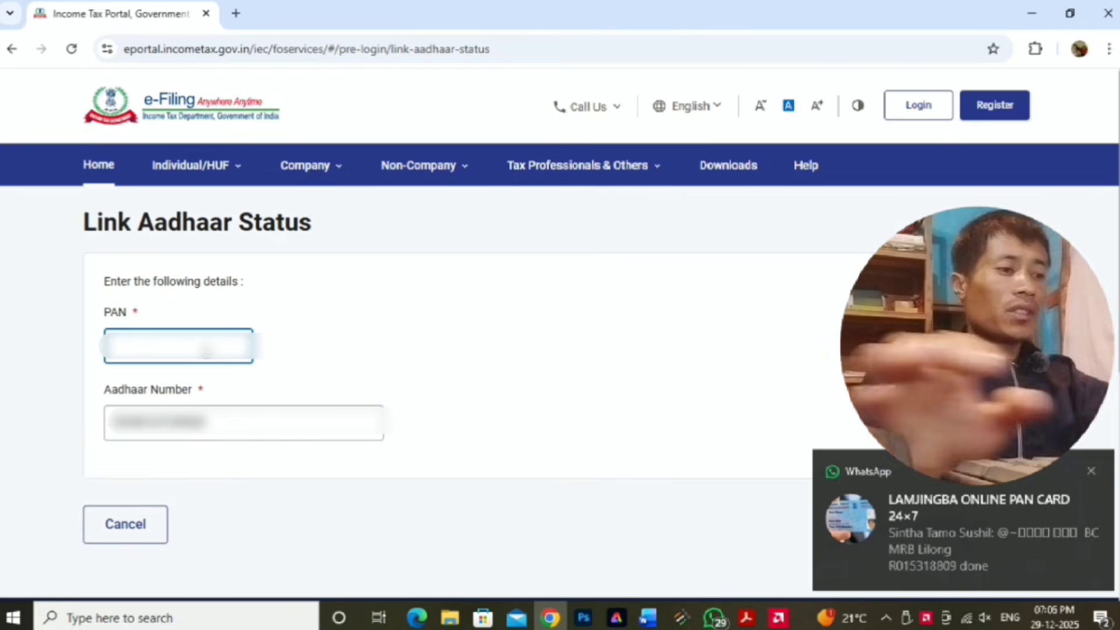
pyautogui.hotkey('ctrl', 'v')
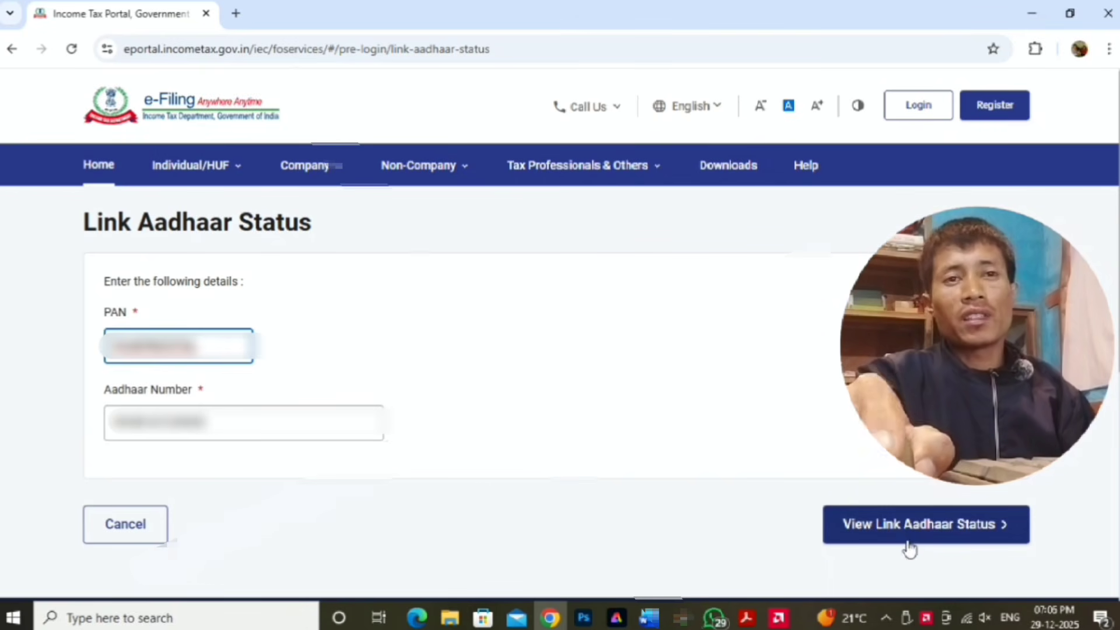
pyautogui.click(981, 533)
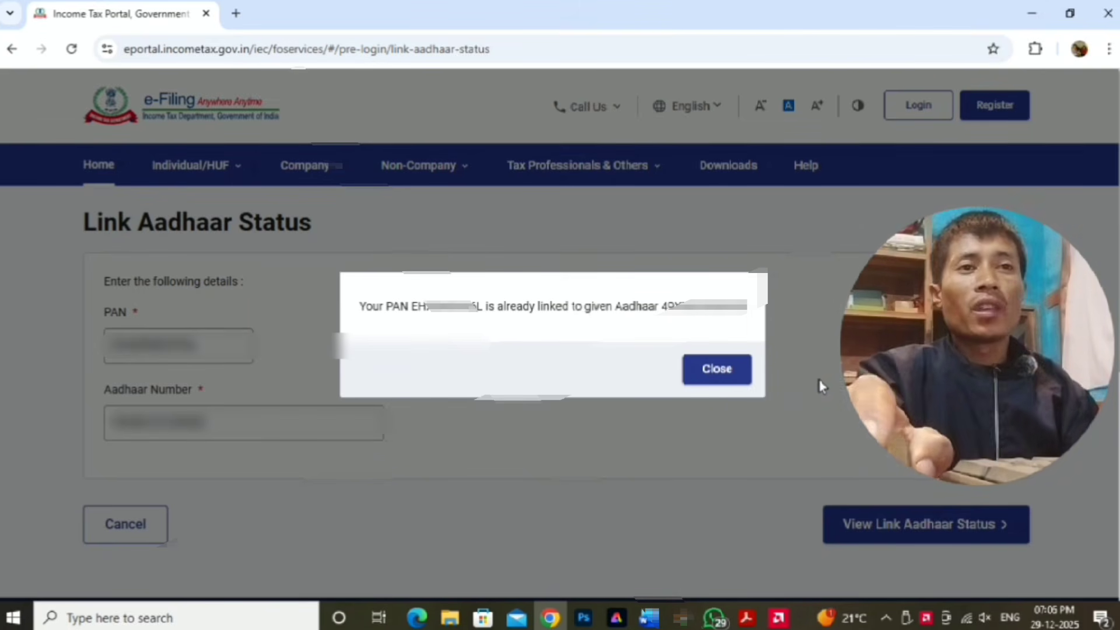
pyautogui.click(717, 373)
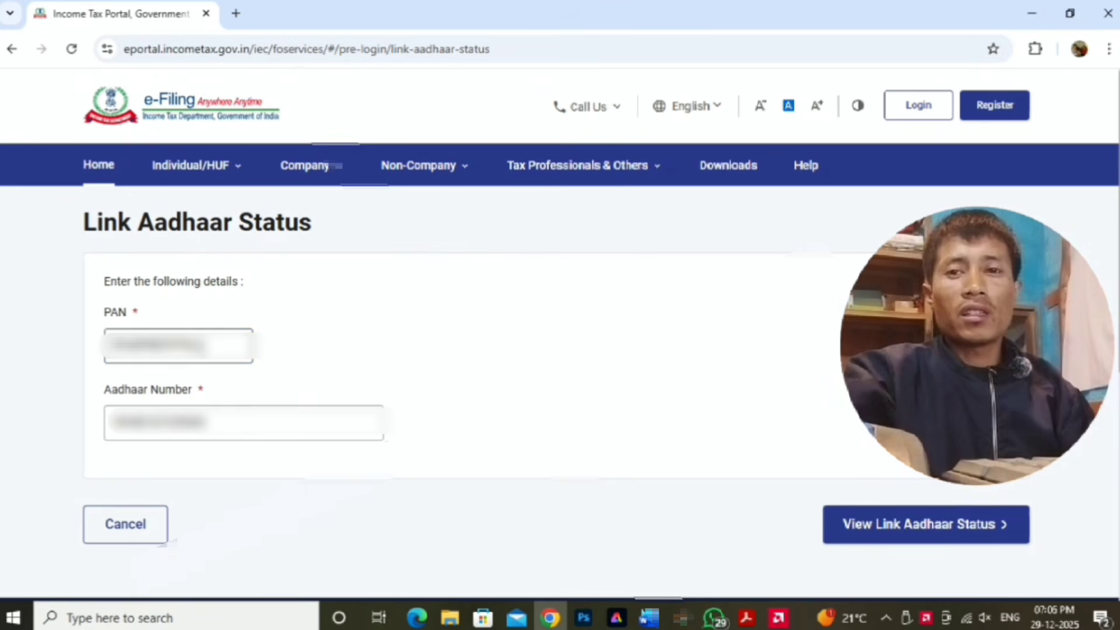
# - Check the link status of a different PAN and Aadhaar number, and follow the result's link to the Link Aadhaar form
pyautogui.doubleClick(158, 346)
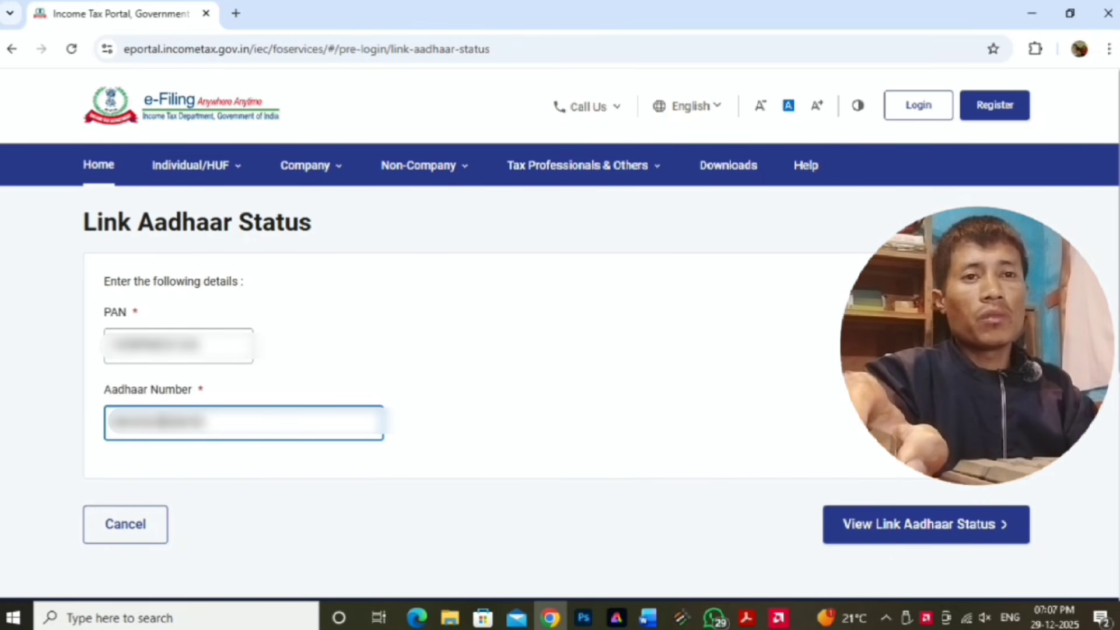
pyautogui.click(896, 531)
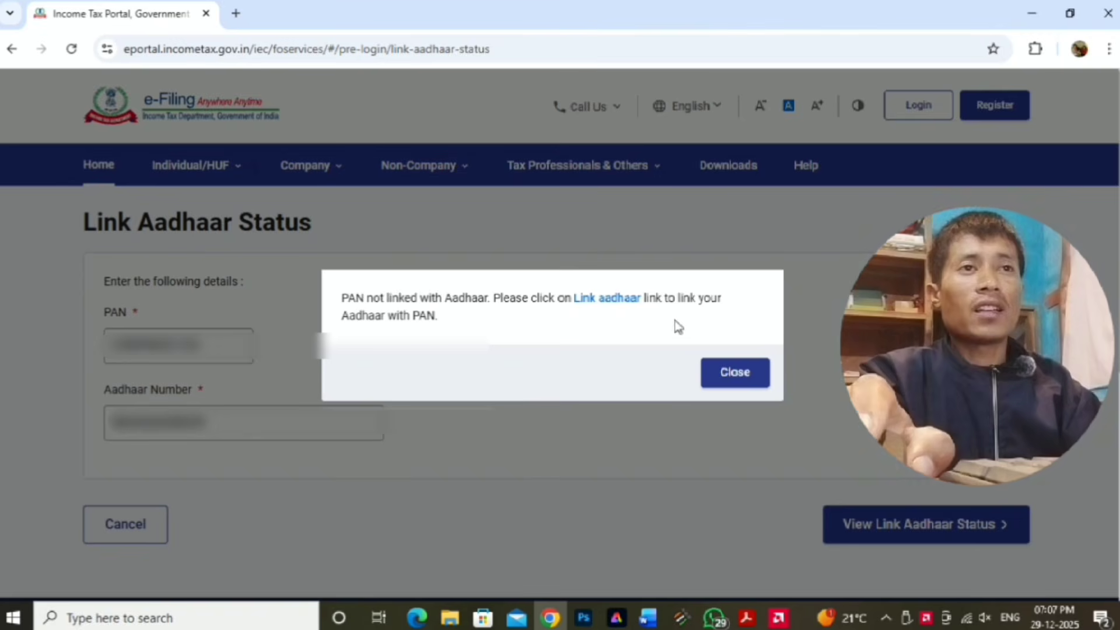
pyautogui.click(631, 313)
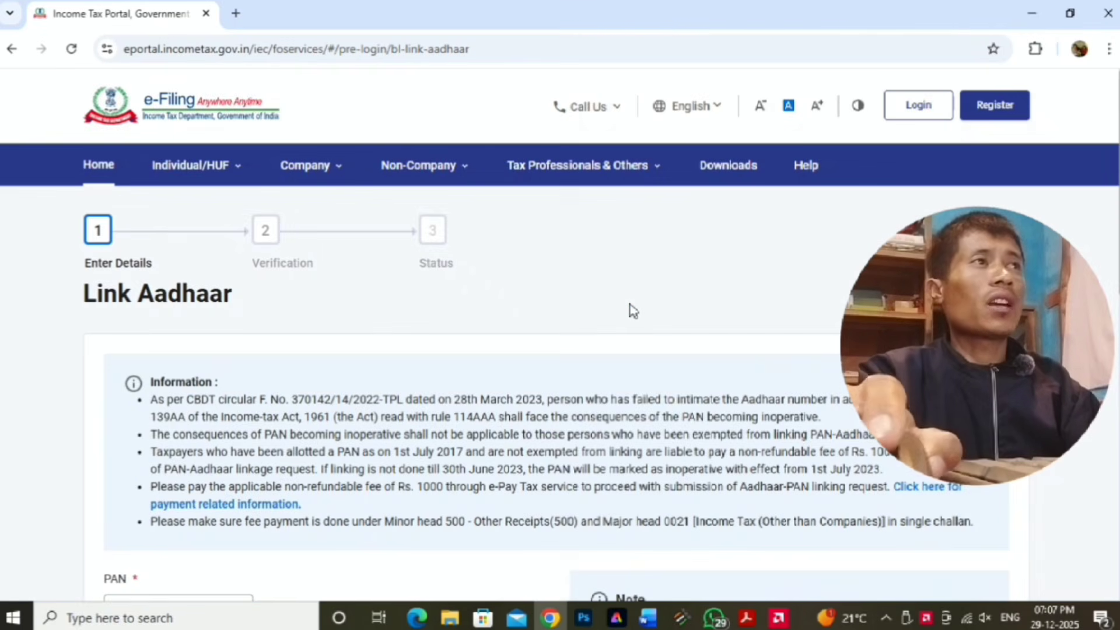
# - Return to the portal home page and open the Link Aadhaar service from the quick links
pyautogui.click(12, 55)
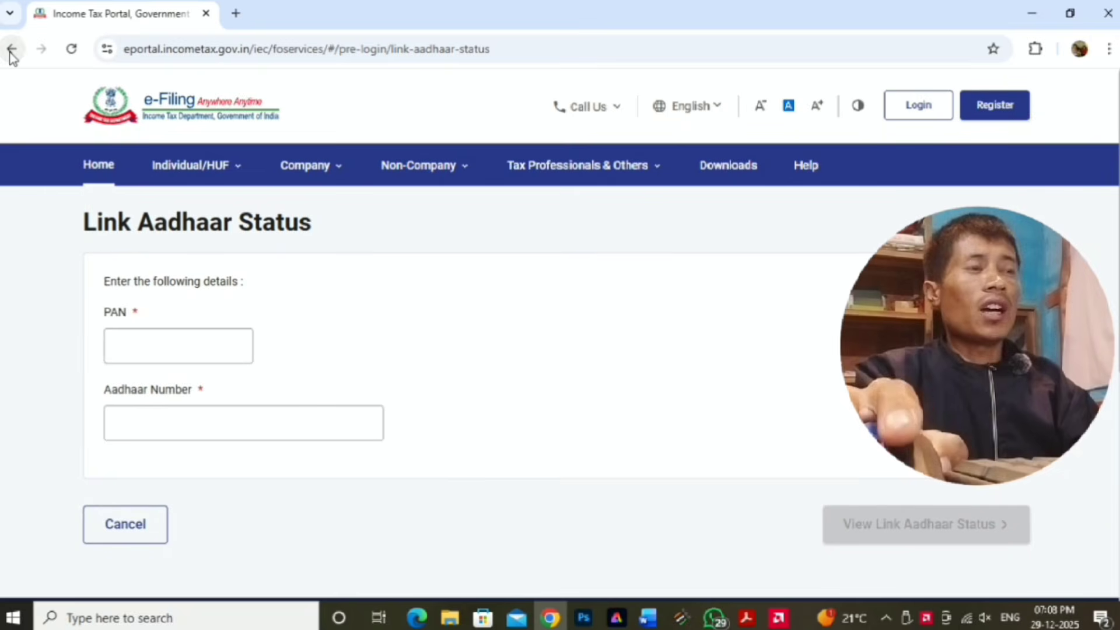
pyautogui.click(12, 56)
pyautogui.scroll(5, 312, 283)
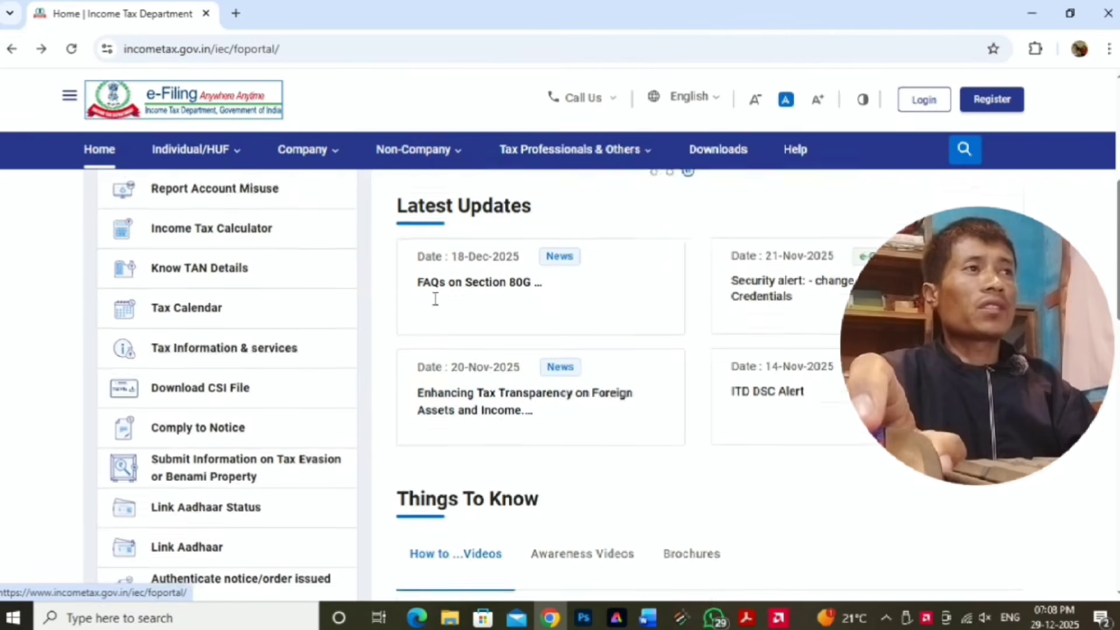
pyautogui.scroll(-8, 318, 393)
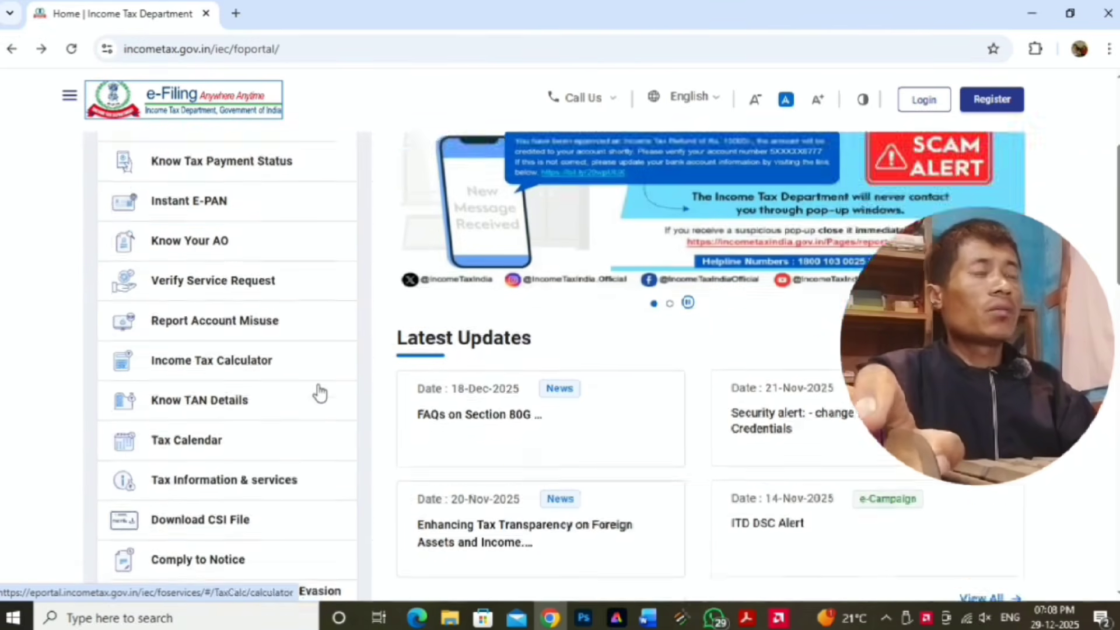
pyautogui.scroll(2, 317, 372)
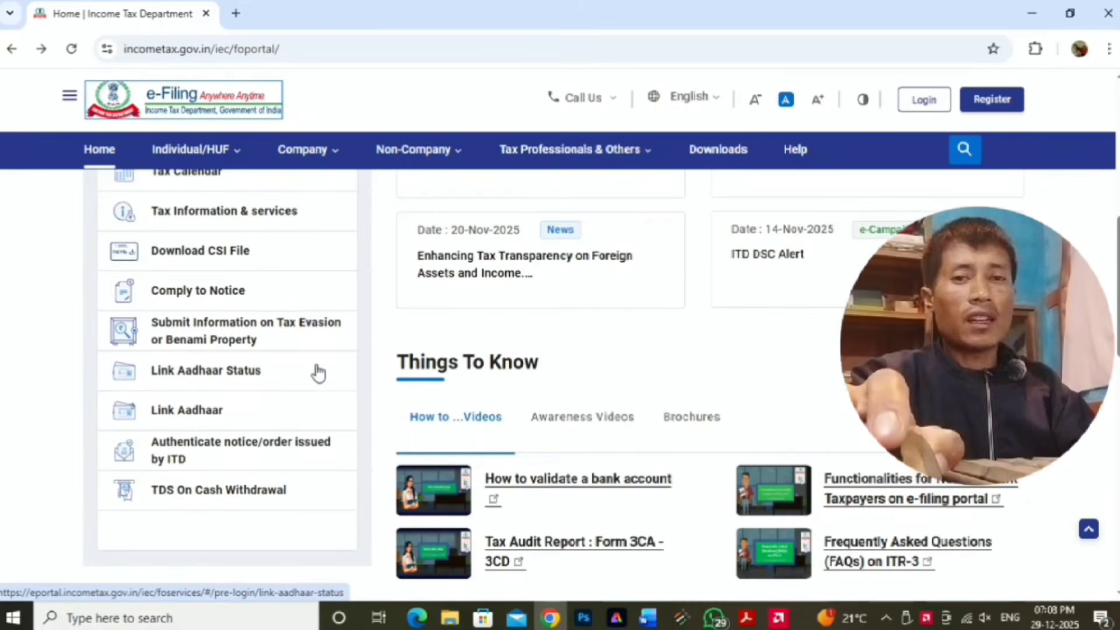
pyautogui.click(214, 414)
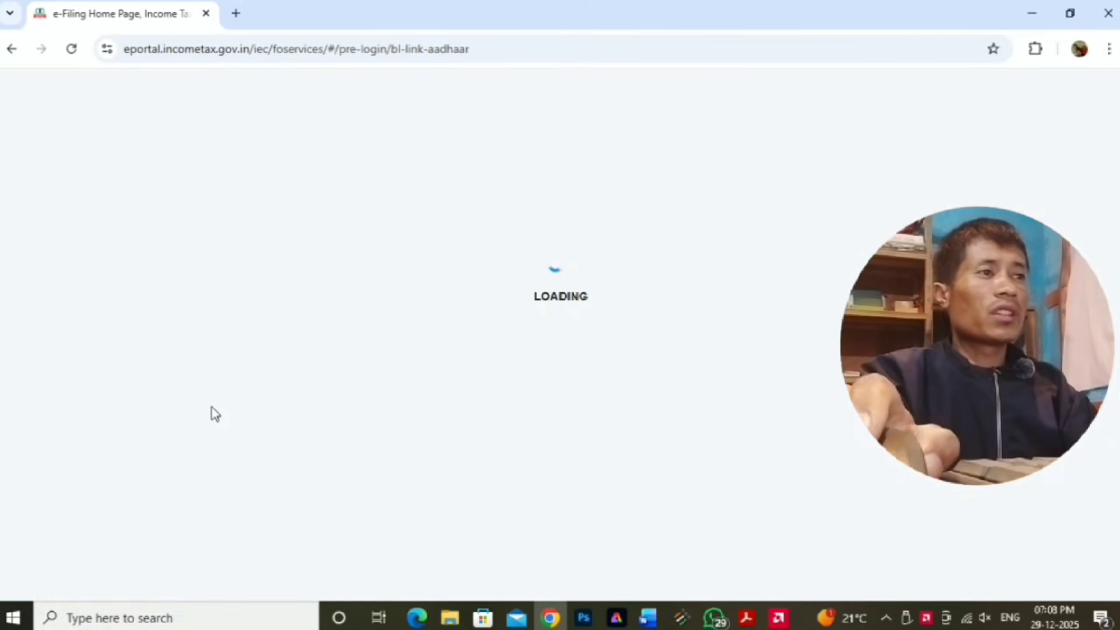
# - Enter the PAN and Aadhaar number on the Link Aadhaar form, validate them, and continue to payment through e-Pay Tax
pyautogui.scroll(-5, 483, 454)
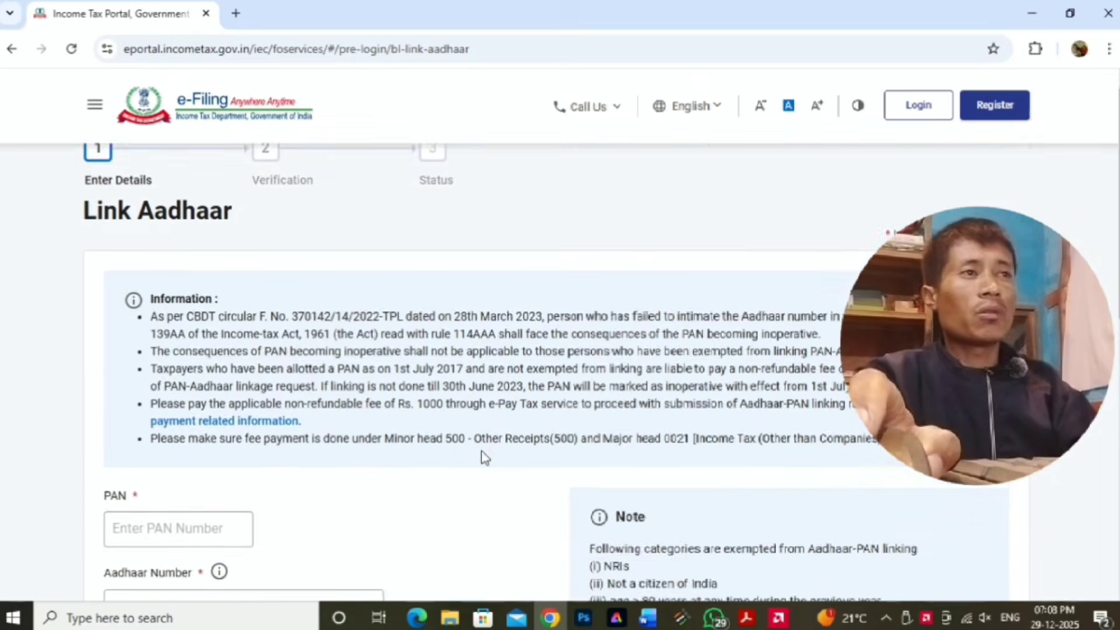
pyautogui.scroll(-2, 481, 451)
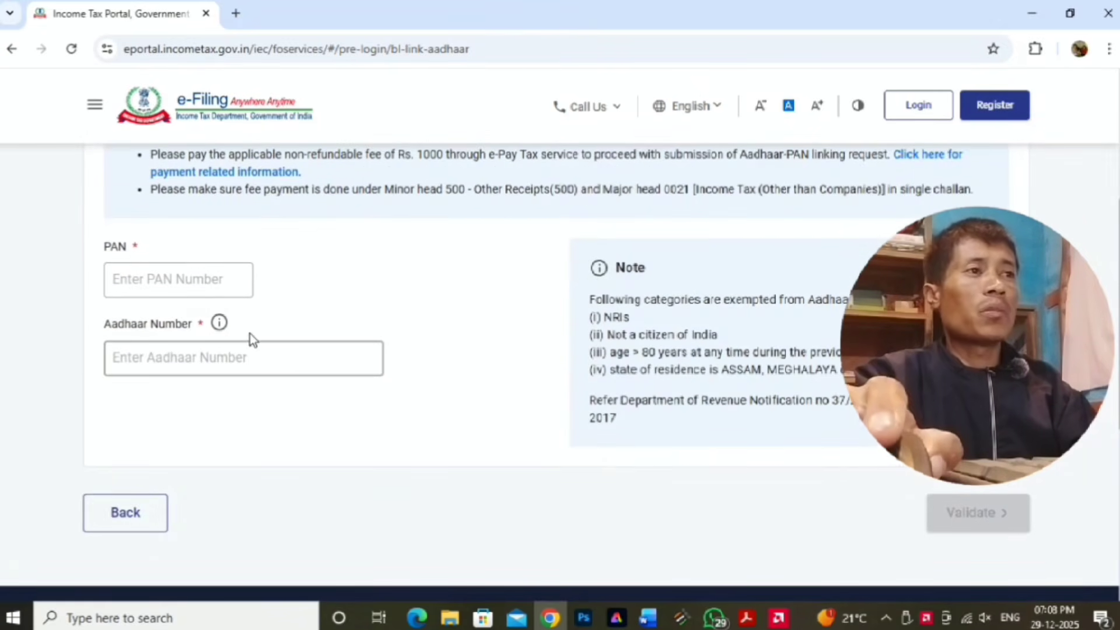
pyautogui.click(164, 282)
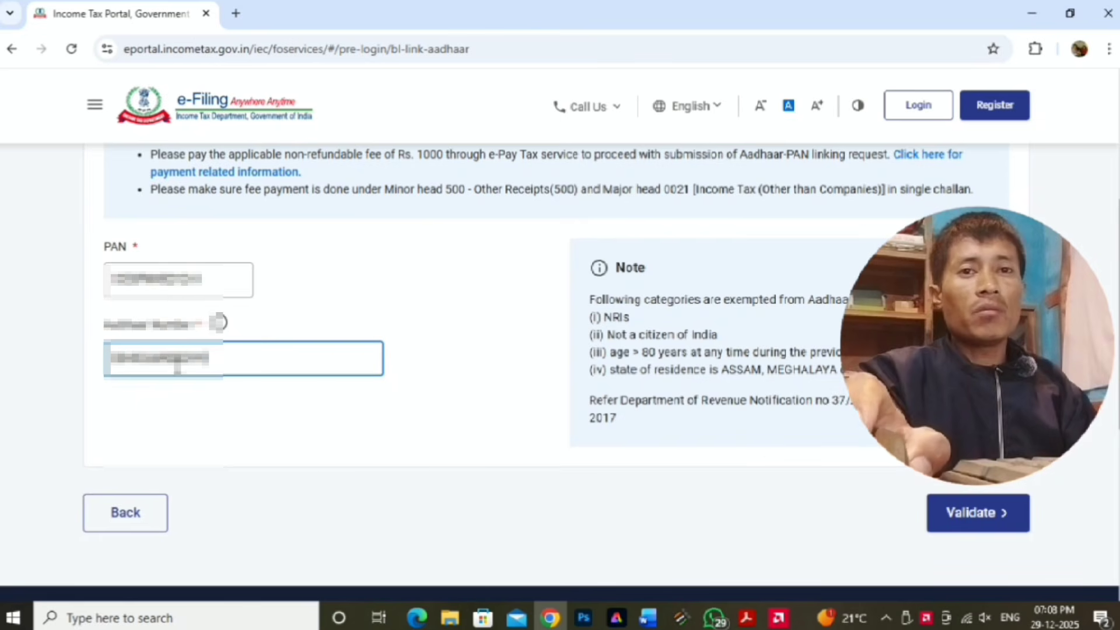
pyautogui.click(1006, 513)
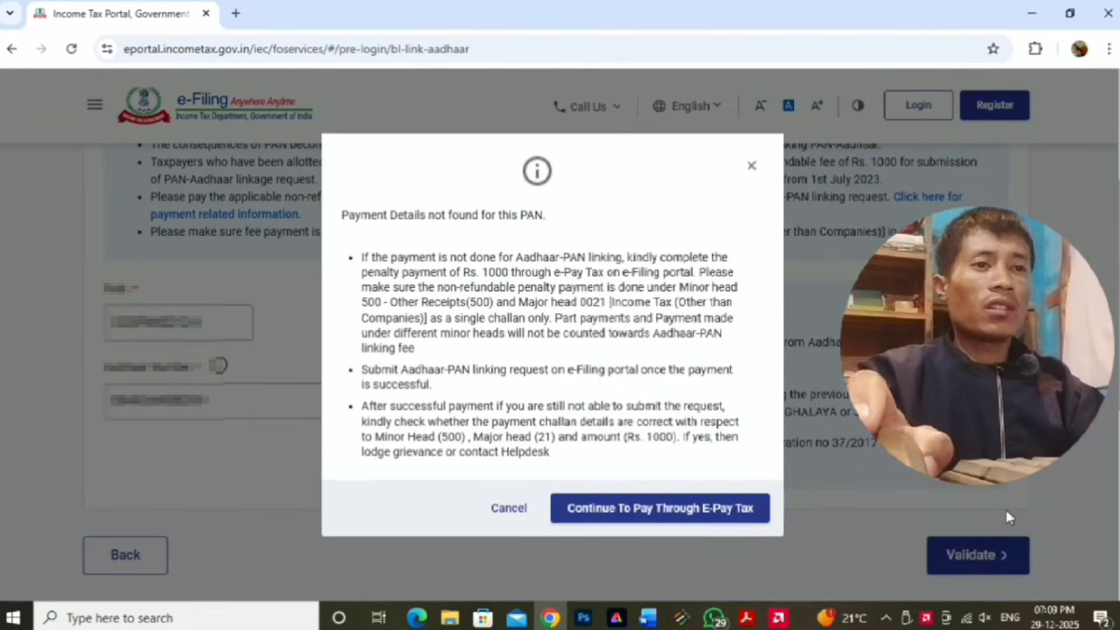
pyautogui.click(690, 522)
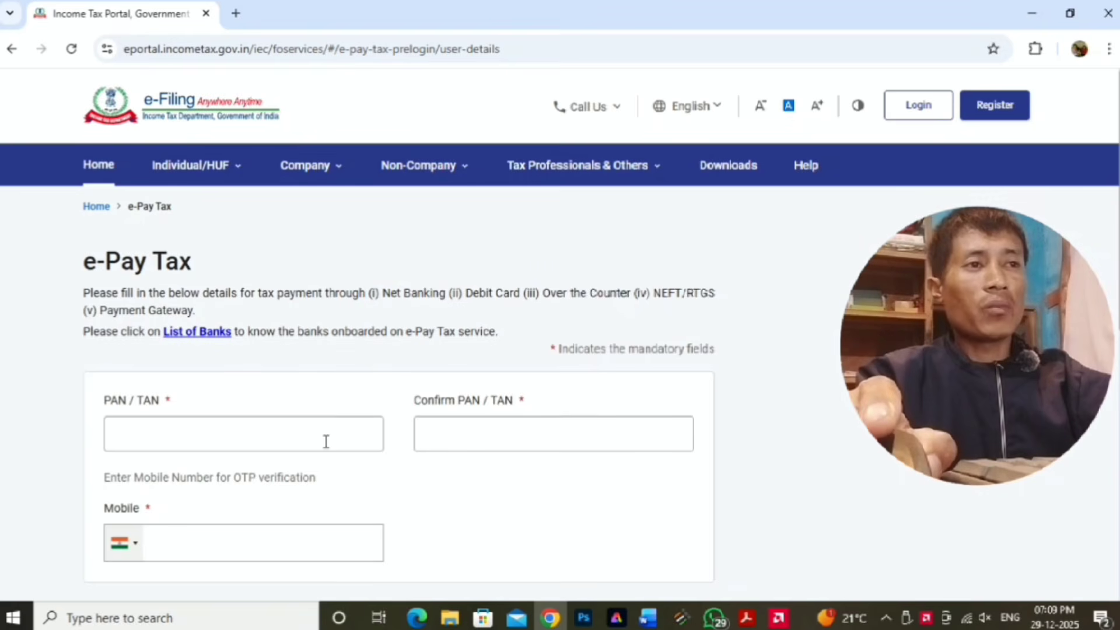
# - Fill in the PAN, its confirmation and the mobile number on the e-Pay Tax form, and submit it for OTP verification
pyautogui.click(325, 441)
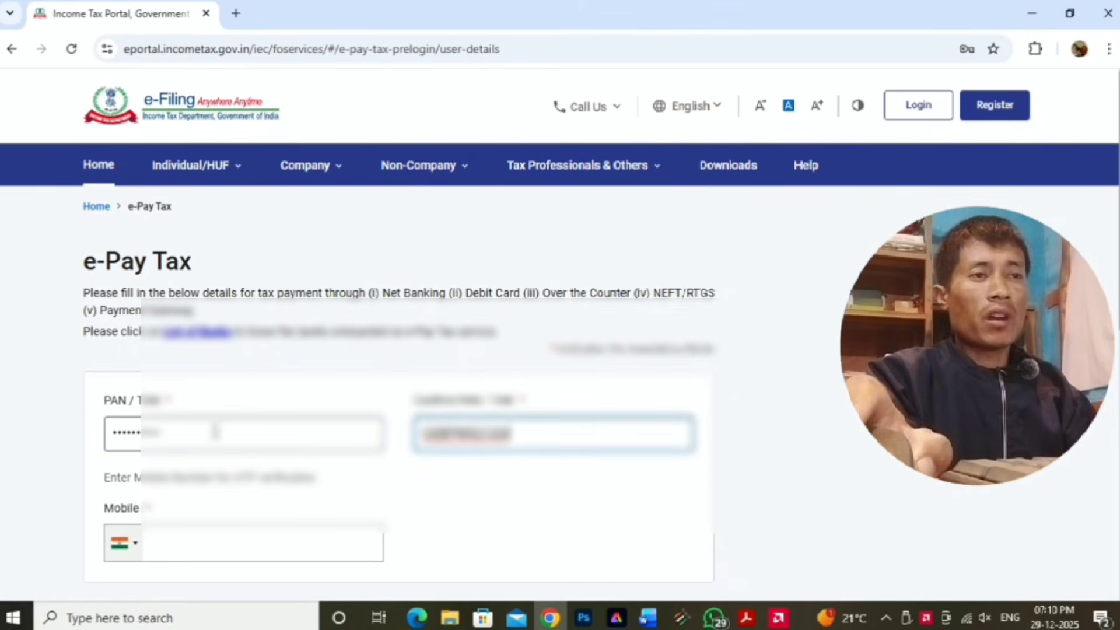
pyautogui.scroll(-2, 490, 468)
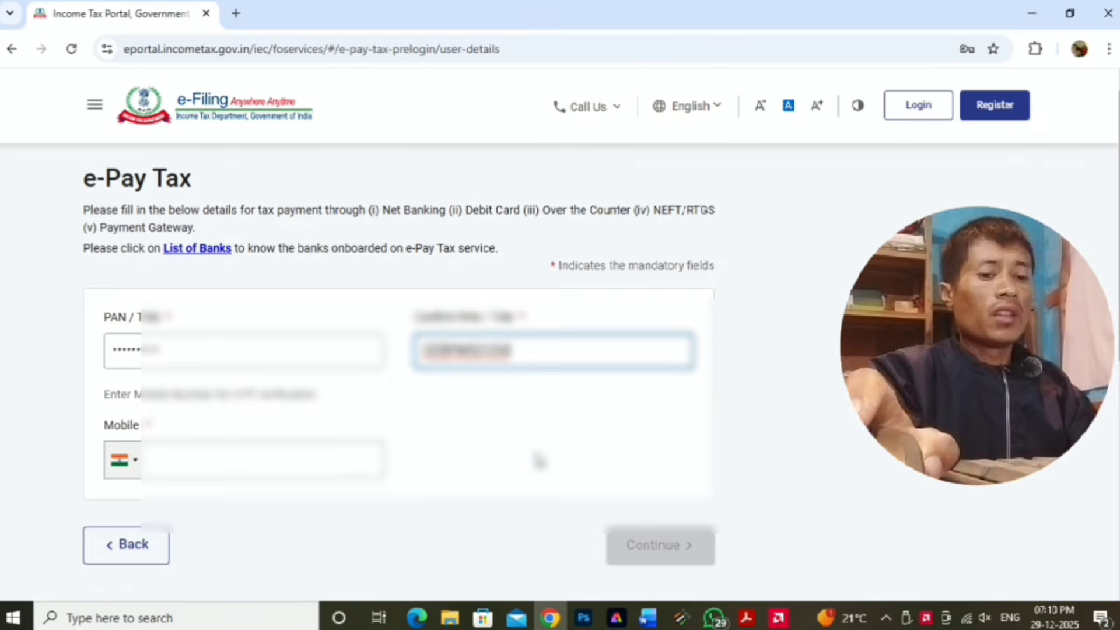
pyautogui.click(346, 459)
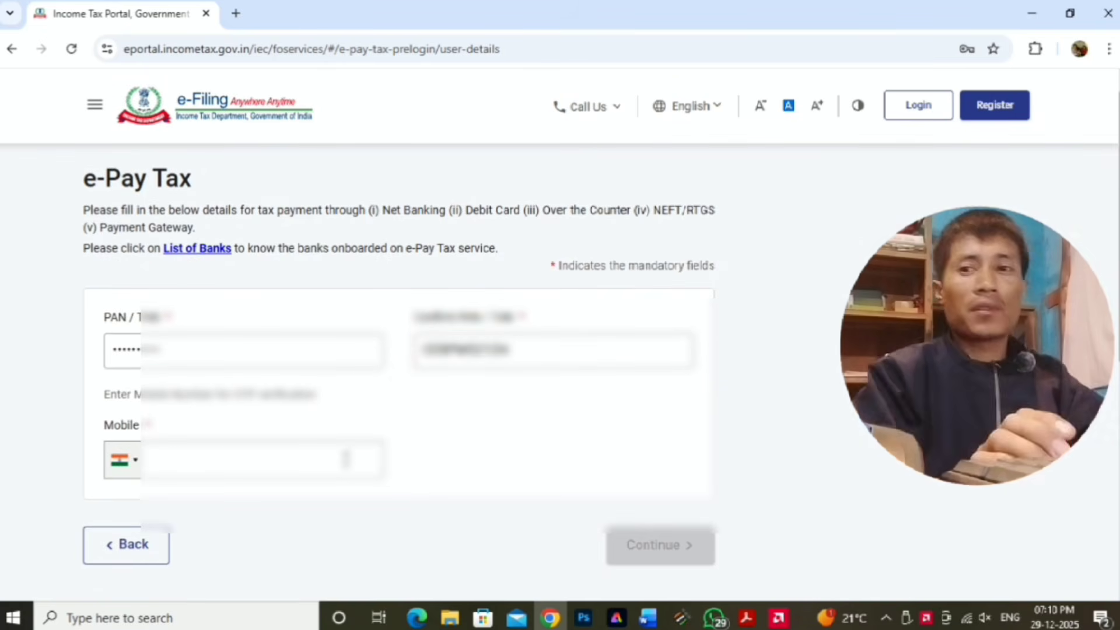
pyautogui.hotkey('ctrl', 'v')
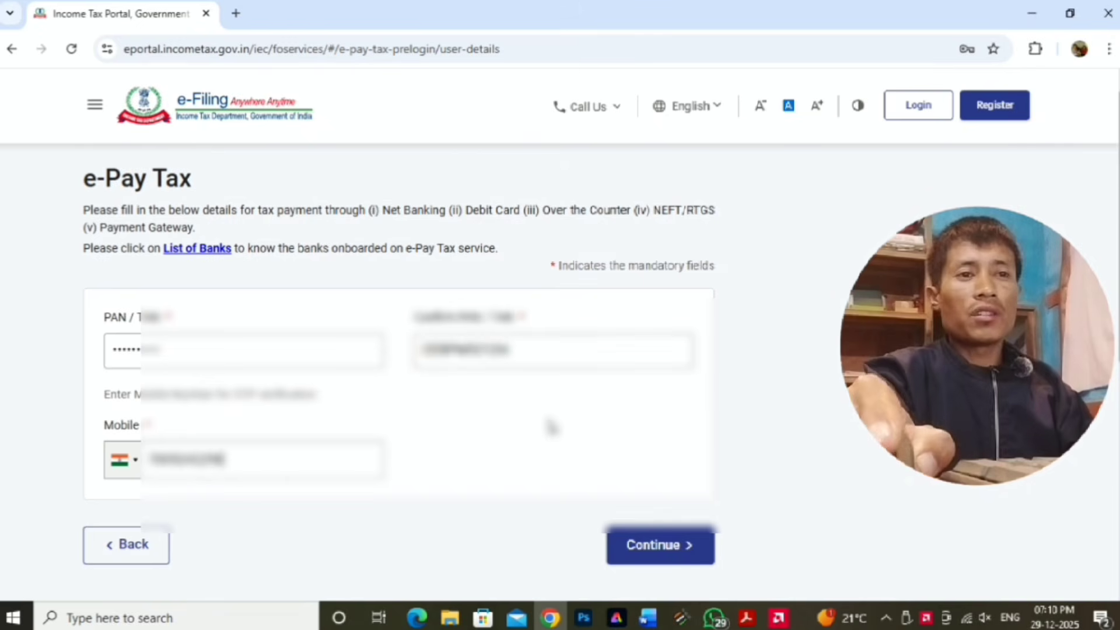
pyautogui.click(633, 555)
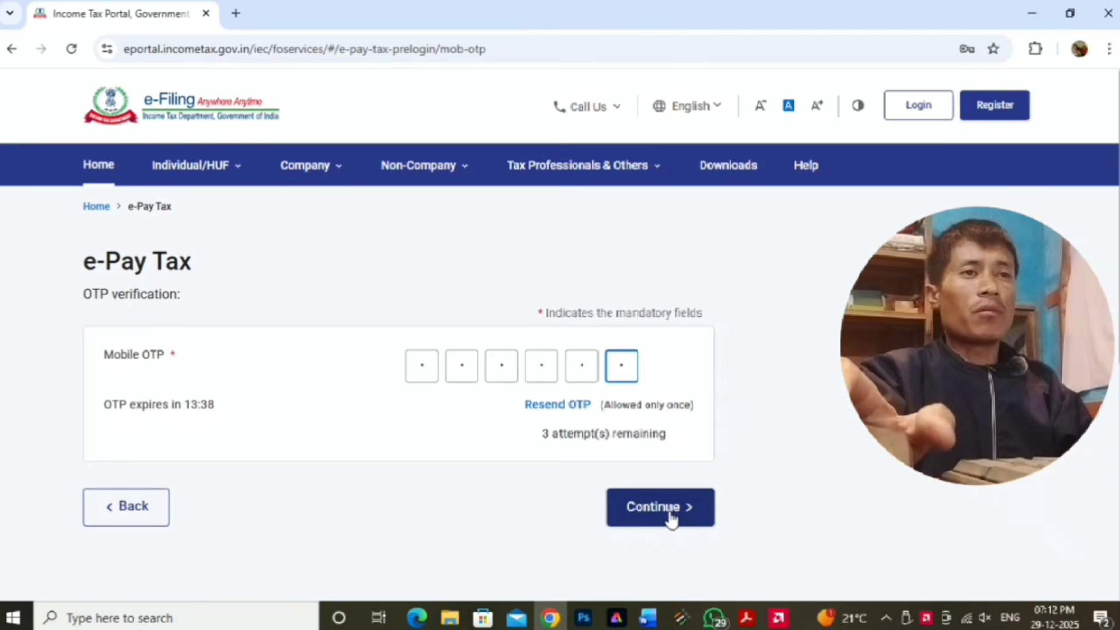
# - Submit the mobile OTP and continue to the e-Pay Tax payment categories
pyautogui.click(670, 518)
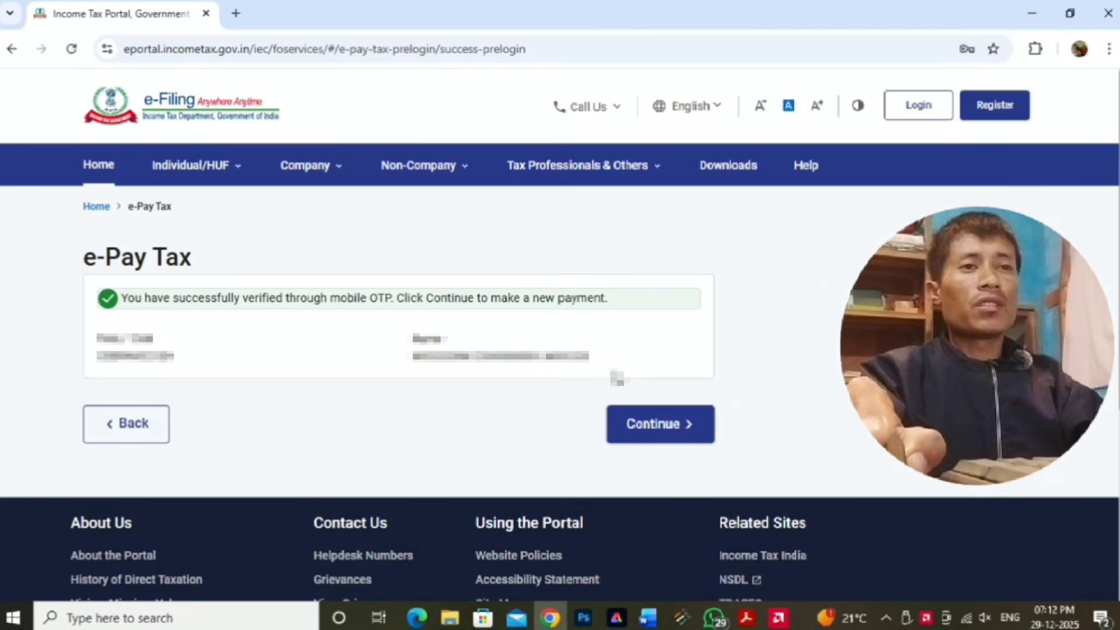
pyautogui.click(655, 430)
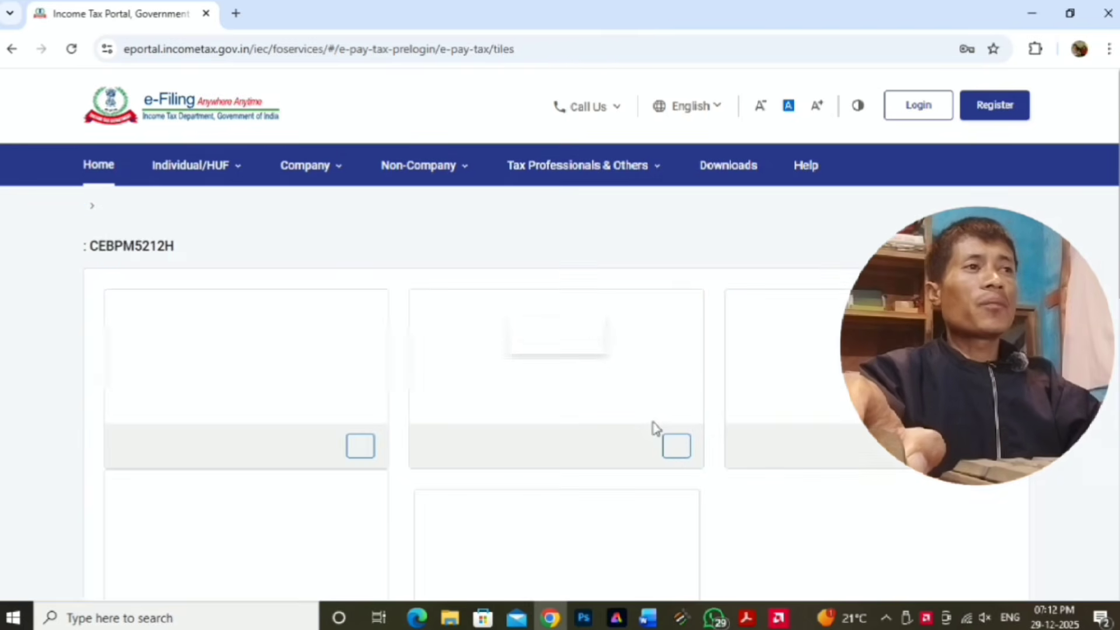
# - Review the payment categories and proceed with a new Income Tax payment
pyautogui.scroll(-2, 654, 430)
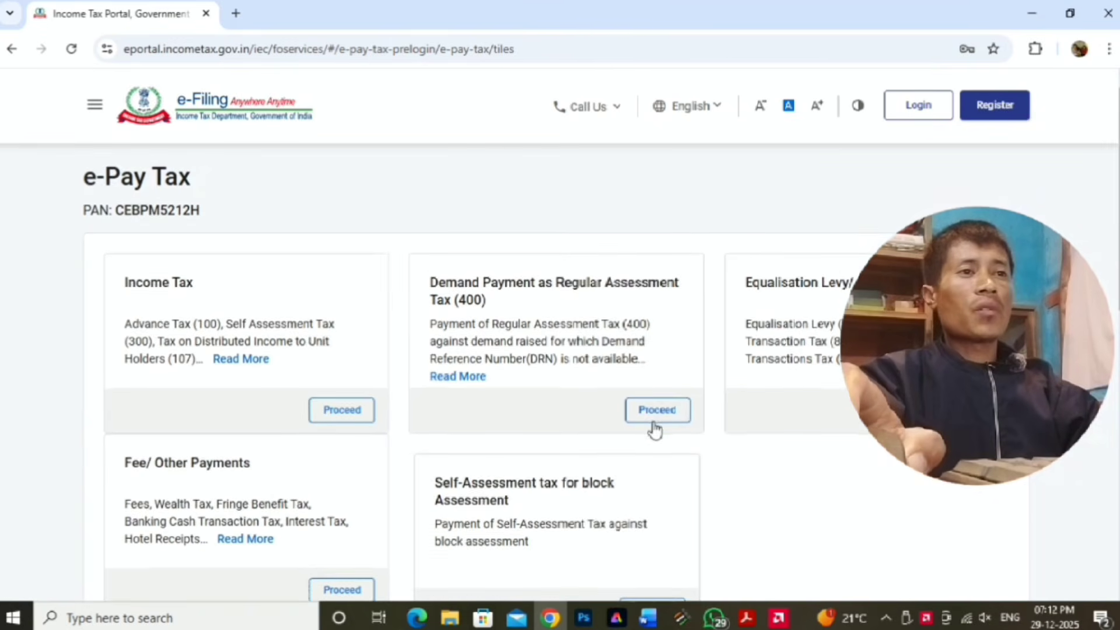
pyautogui.scroll(-2, 655, 430)
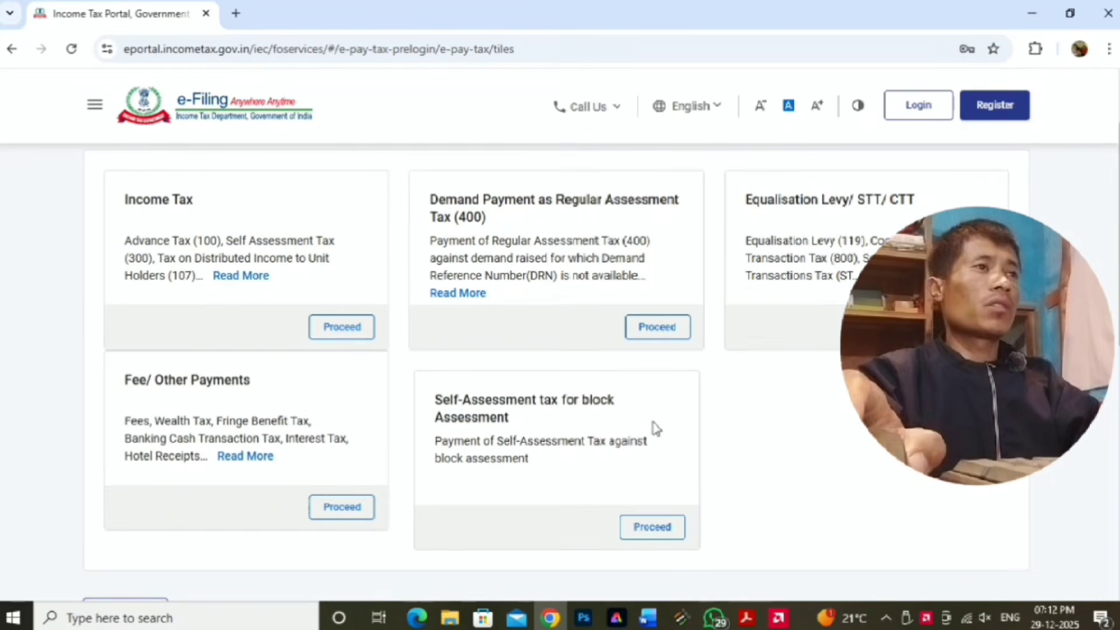
pyautogui.scroll(2, 641, 429)
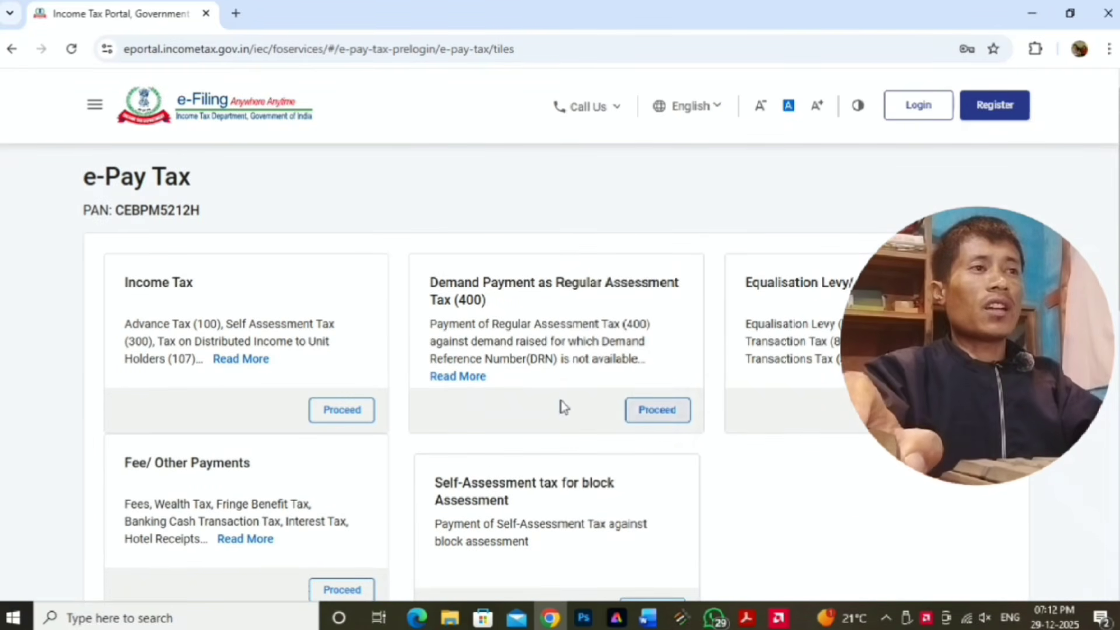
pyautogui.moveTo(240, 358)
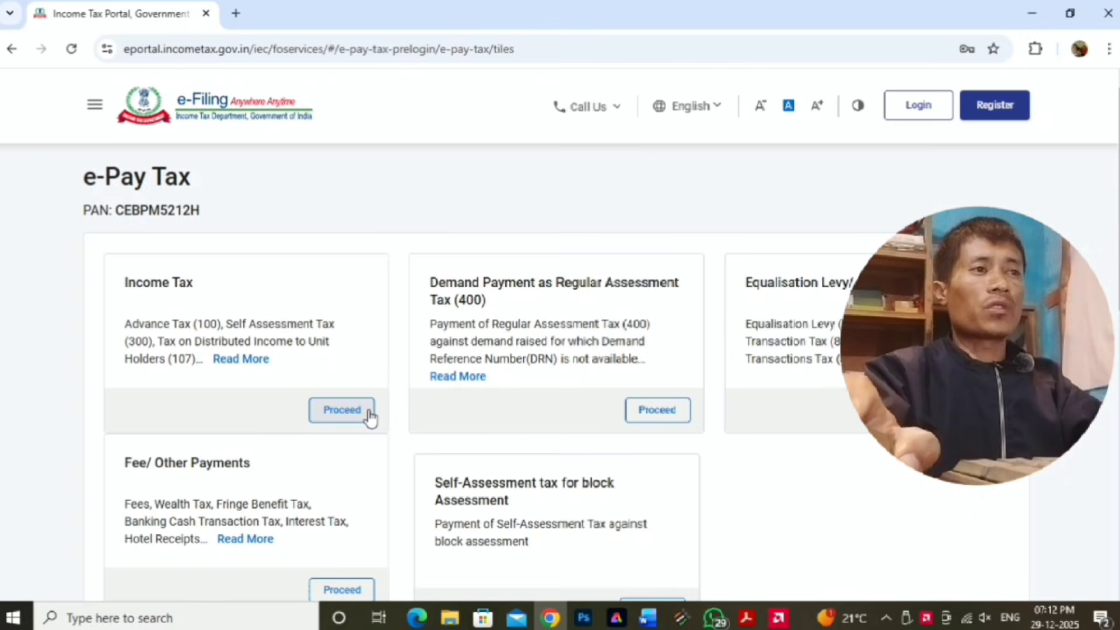
pyautogui.click(353, 409)
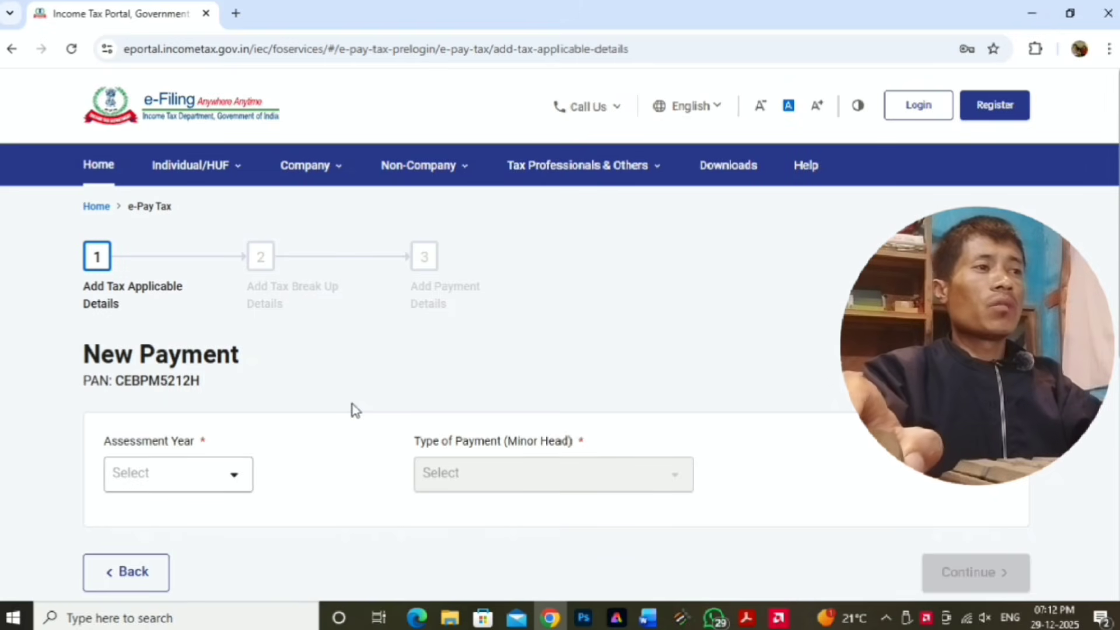
# - Set the new payment's assessment year to 2026-27
pyautogui.scroll(-2, 353, 409)
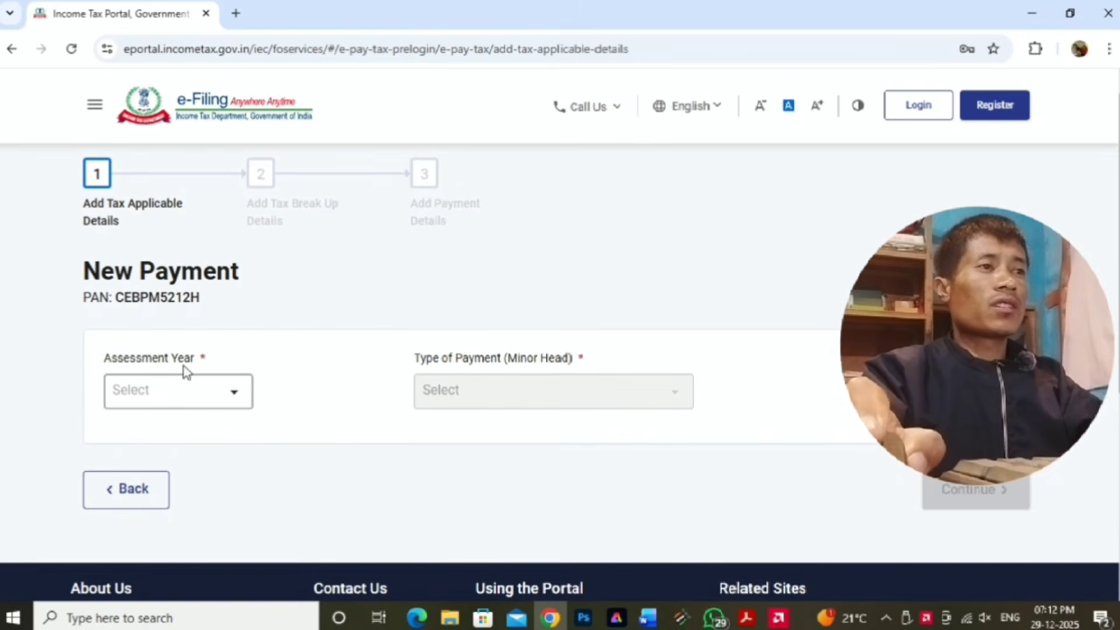
pyautogui.click(175, 379)
pyautogui.click(171, 178)
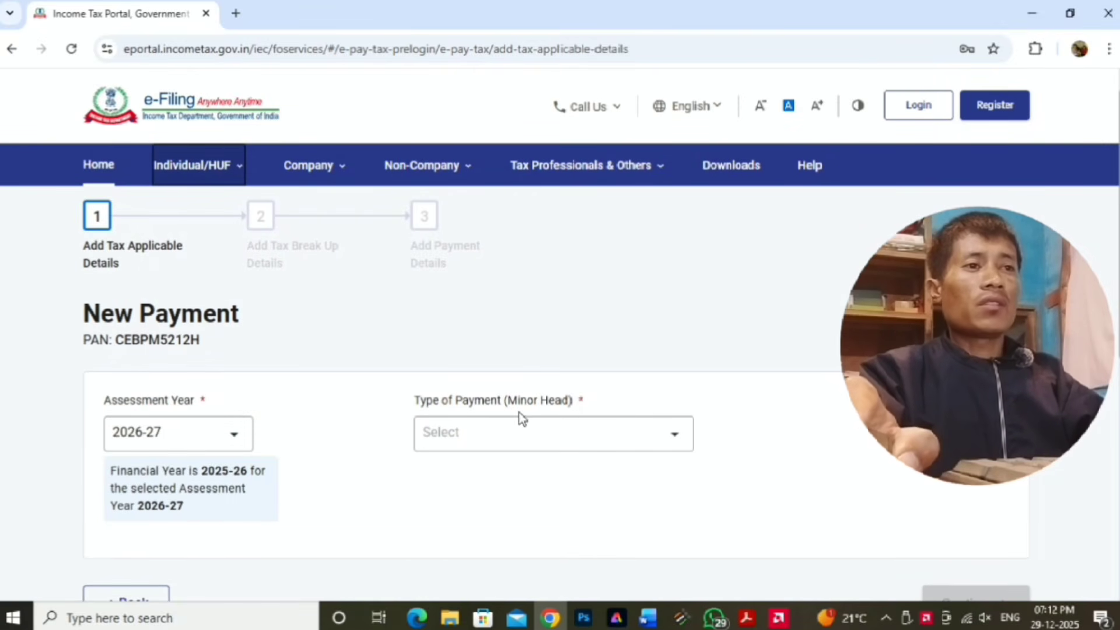
# - Set the payment type to Other Receipts (500) with sub-type Fee for delay in linking PAN with Aadhaar, and continue
pyautogui.click(551, 434)
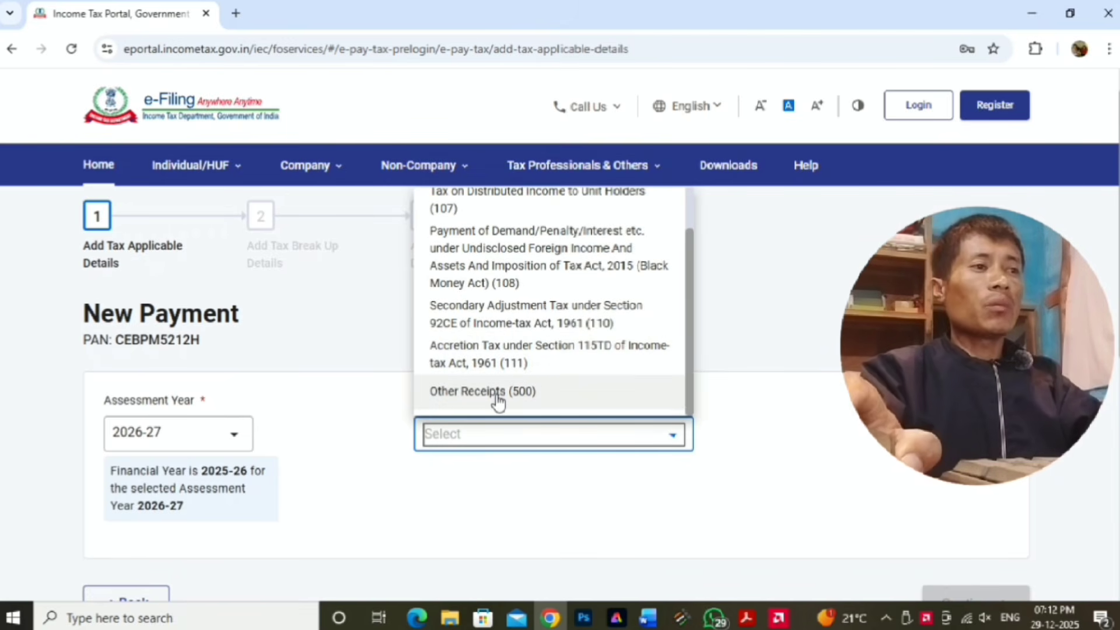
pyautogui.click(497, 395)
pyautogui.scroll(-5, 497, 392)
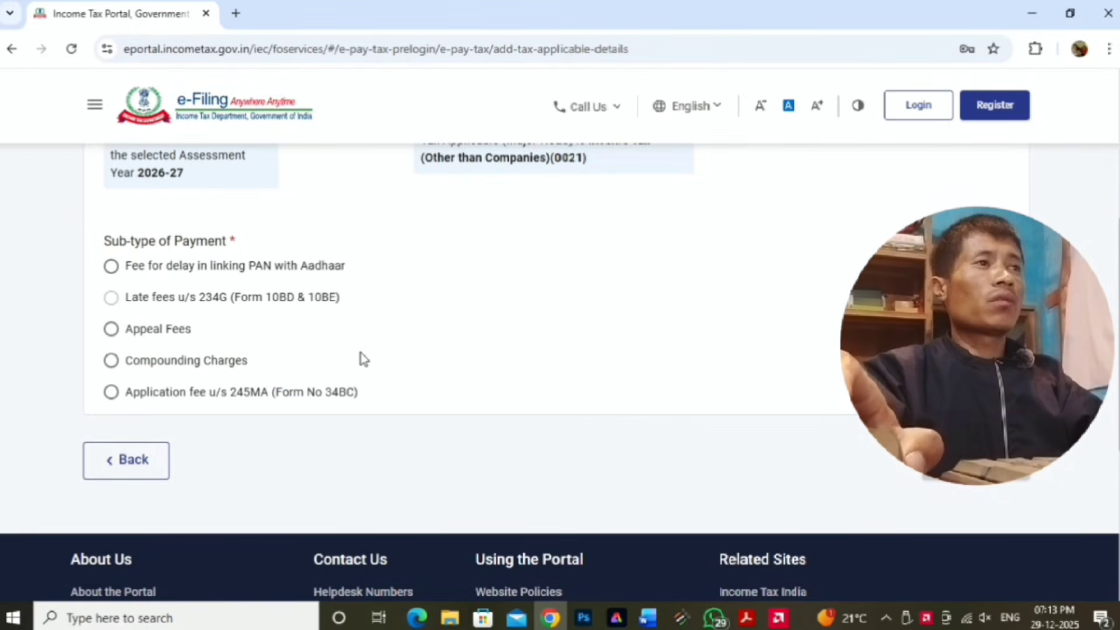
pyautogui.scroll(-2, 362, 357)
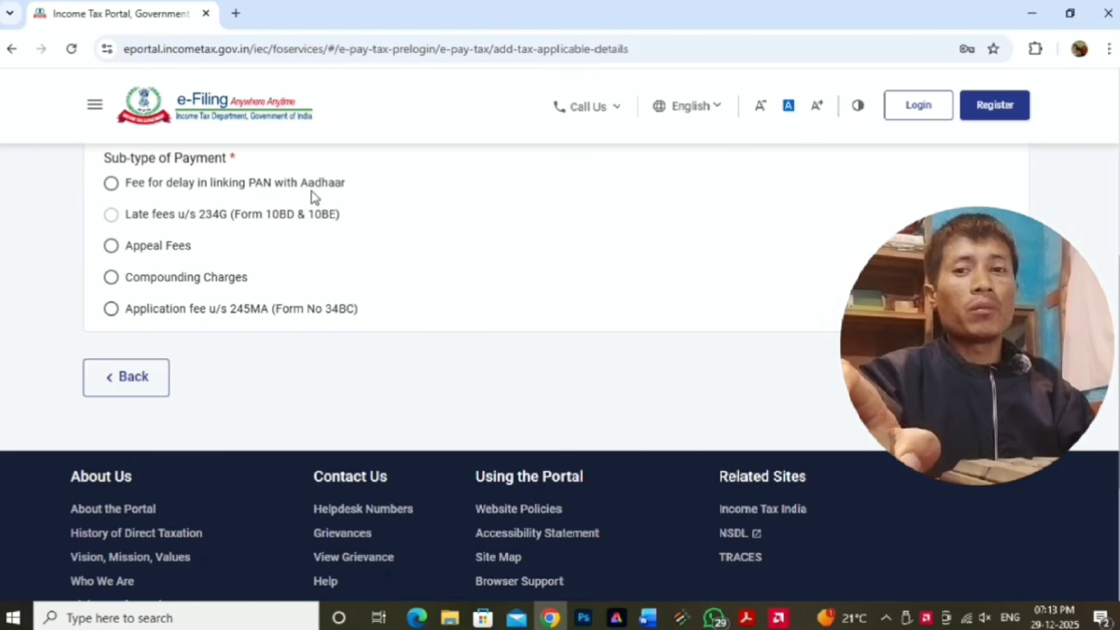
pyautogui.click(111, 184)
pyautogui.scroll(4, 731, 350)
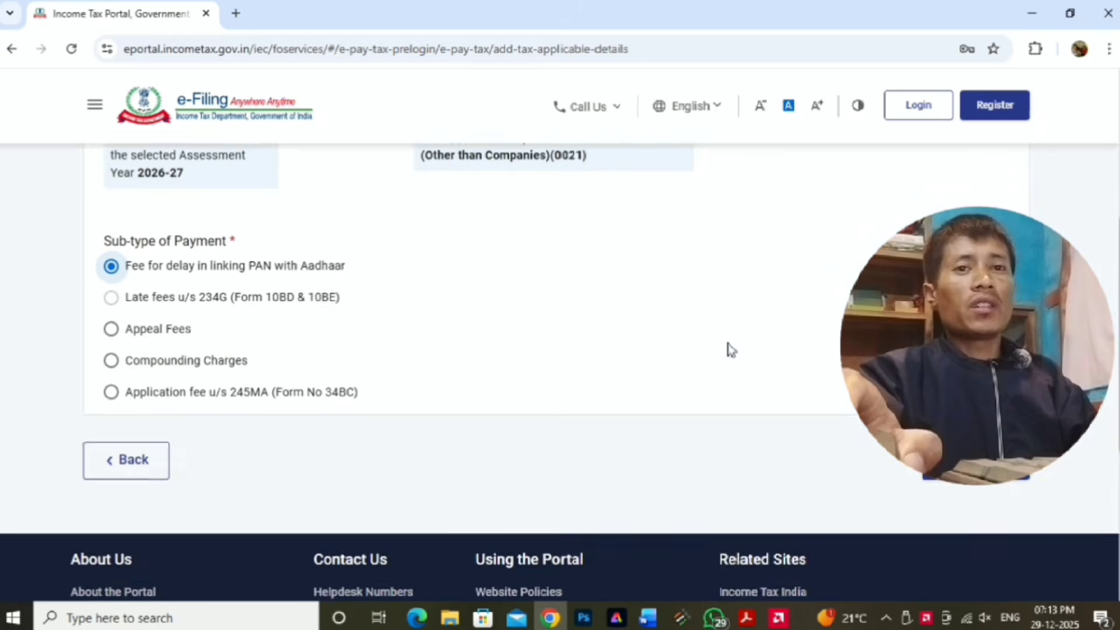
pyautogui.scroll(-1, 730, 349)
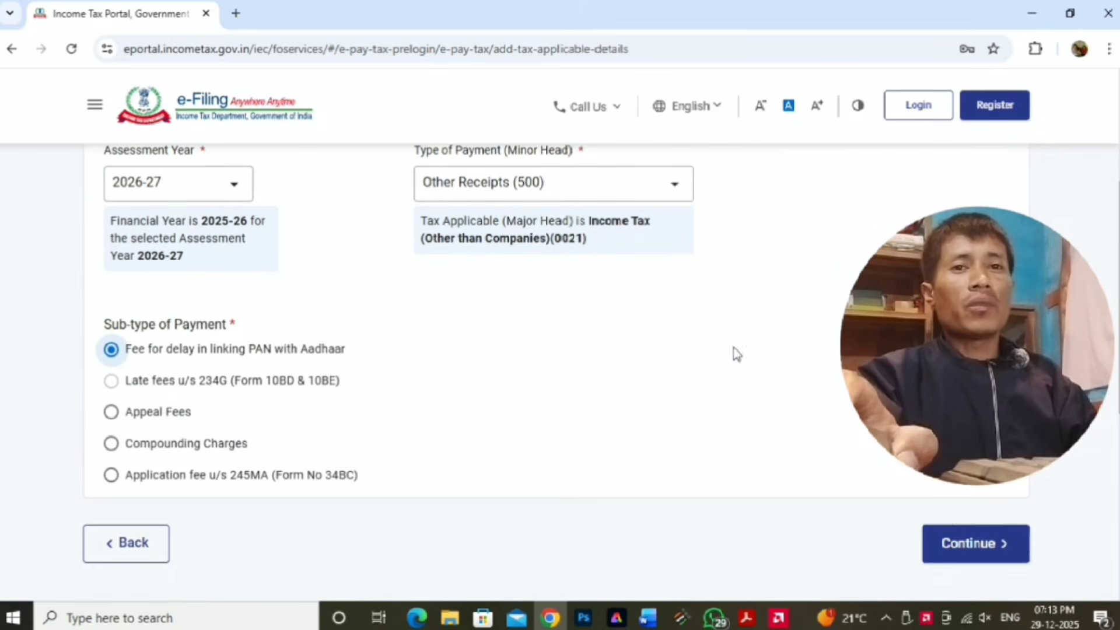
pyautogui.click(948, 547)
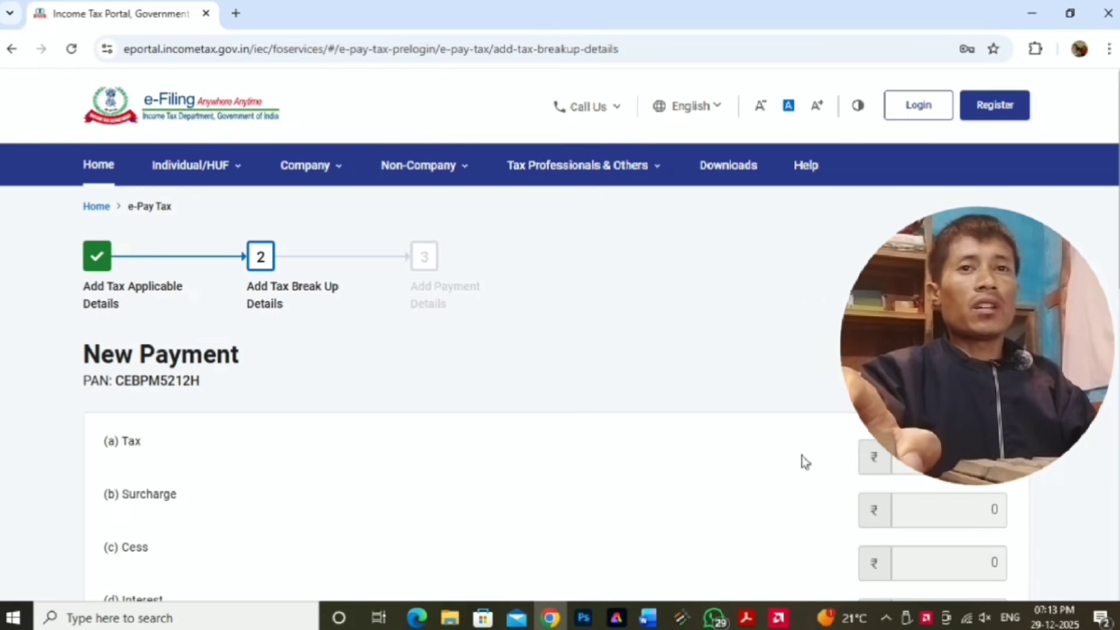
# - Review the tax break-up amounts and continue to the payment details
pyautogui.scroll(-8, 804, 461)
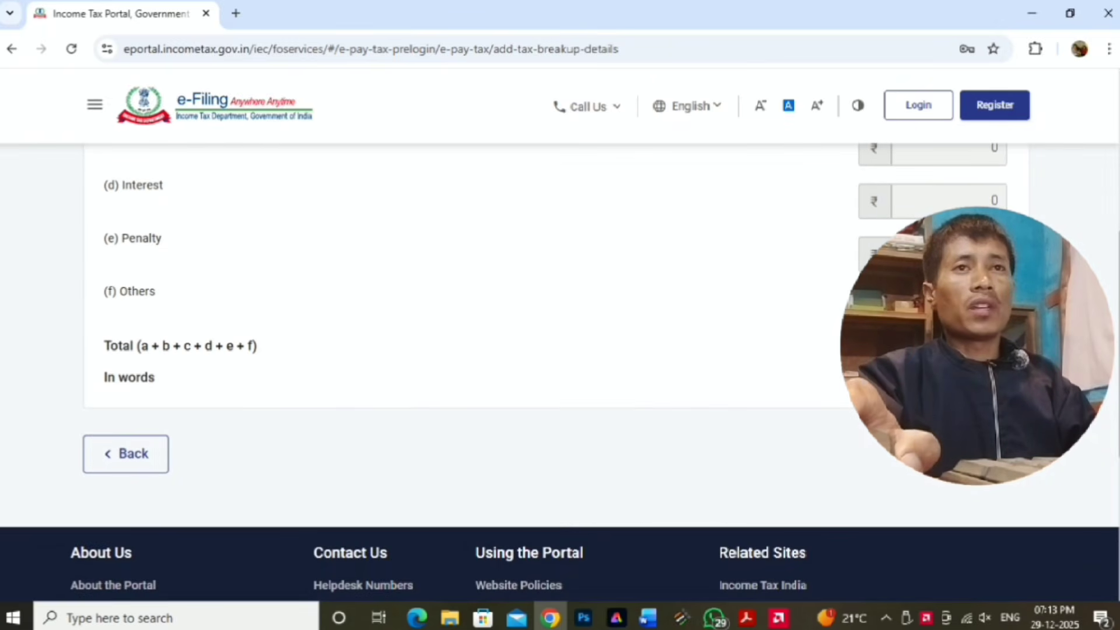
pyautogui.scroll(10, 732, 366)
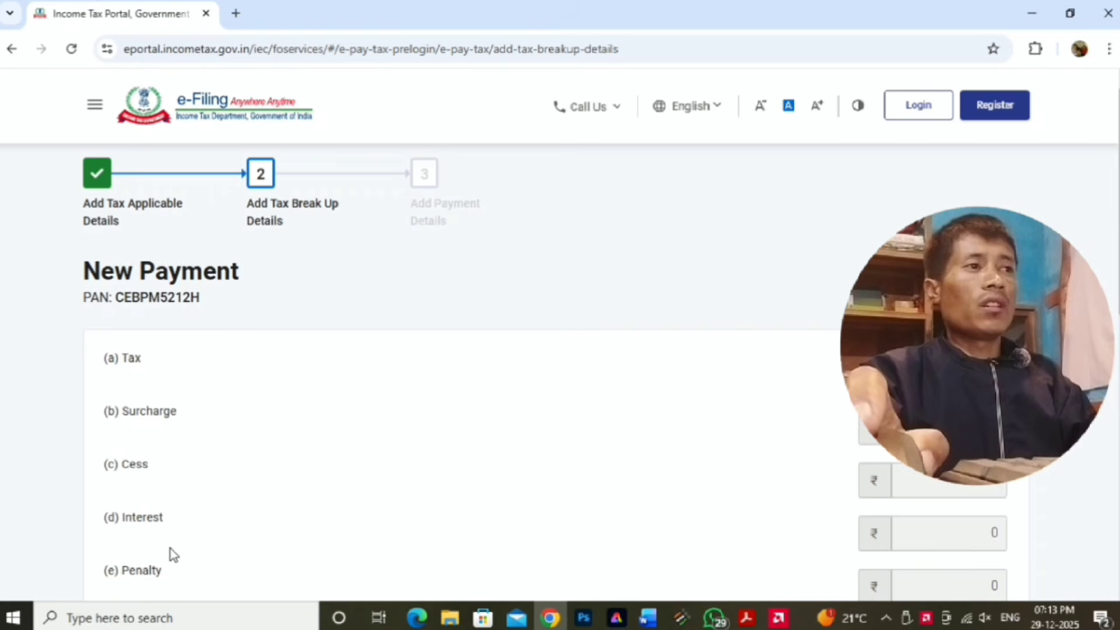
pyautogui.scroll(-4, 171, 548)
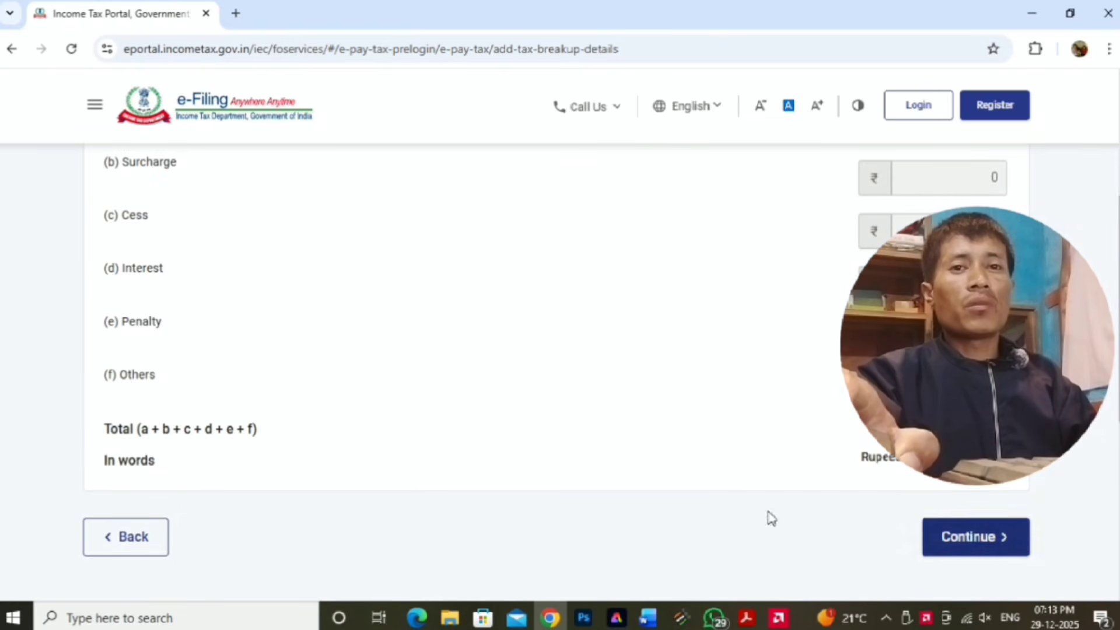
pyautogui.scroll(1, 980, 536)
pyautogui.scroll(-1, 991, 545)
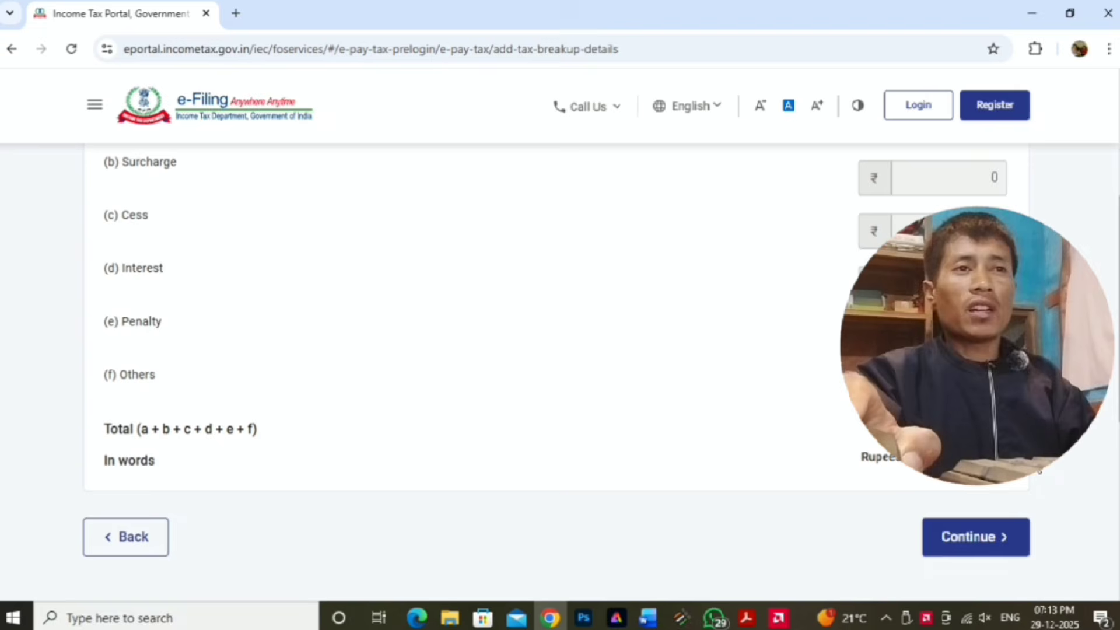
pyautogui.click(997, 548)
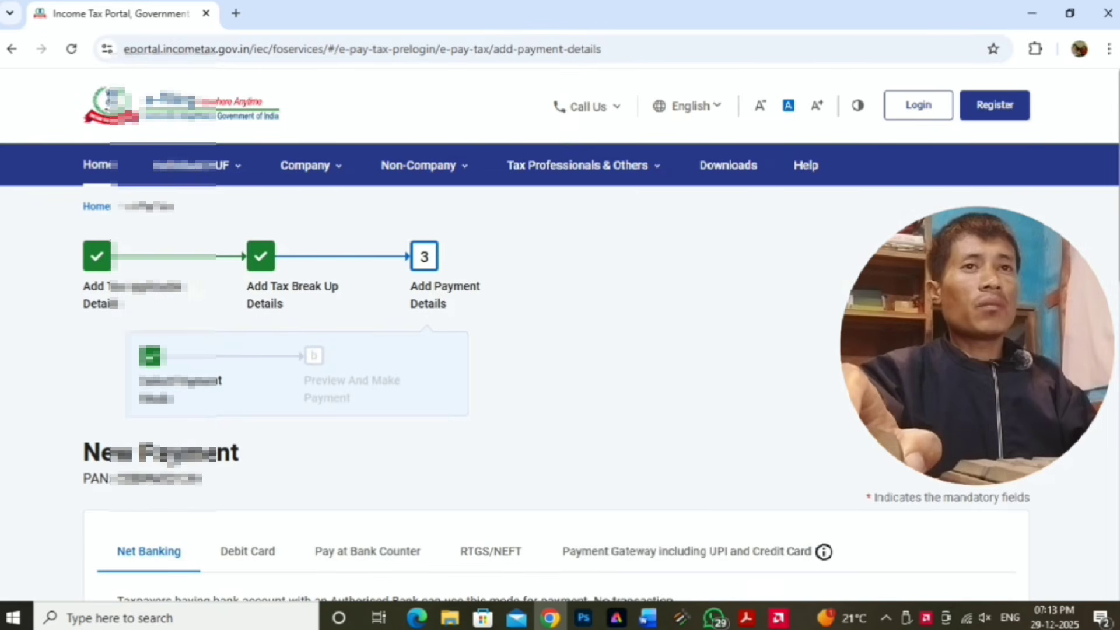
# - Choose Payment Gateway including UPI and Credit Card as the payment mode
pyautogui.scroll(-5, 670, 419)
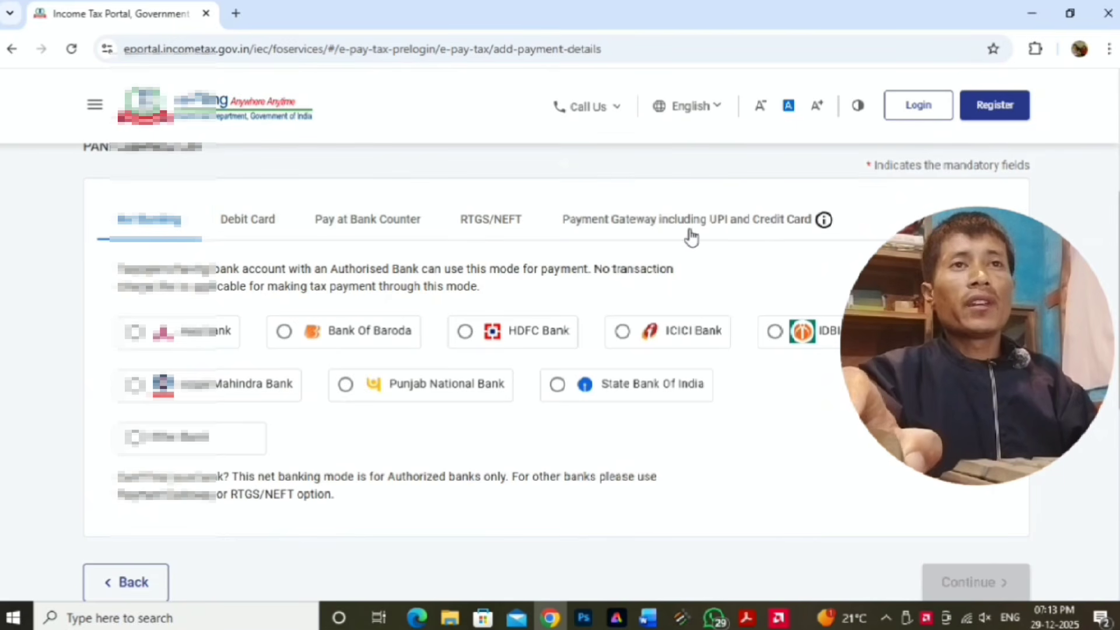
pyautogui.click(821, 234)
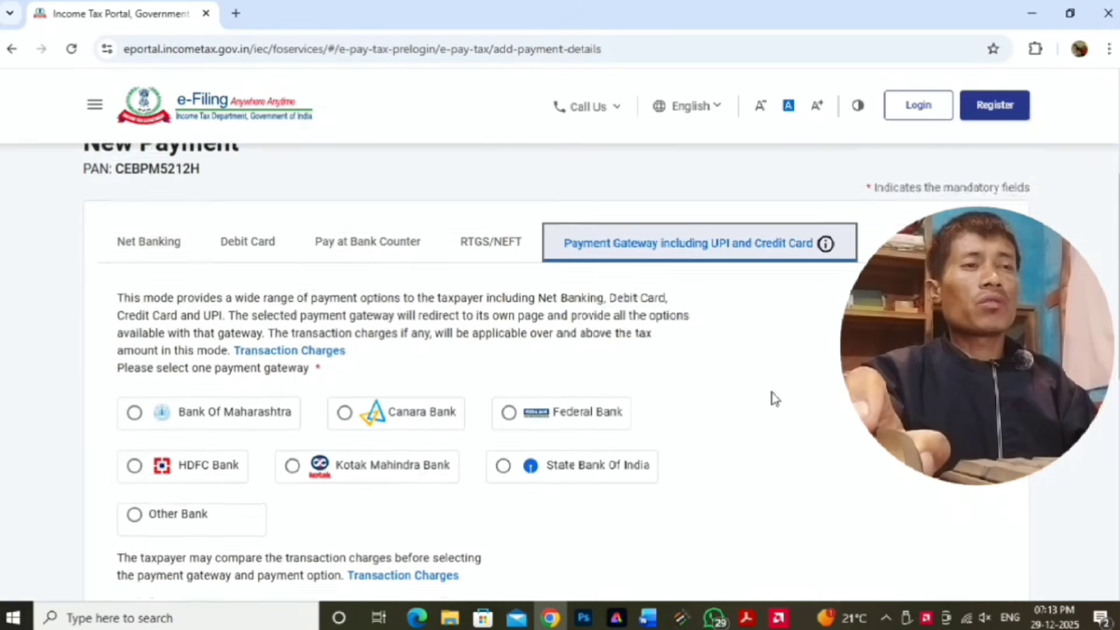
pyautogui.scroll(-3, 775, 395)
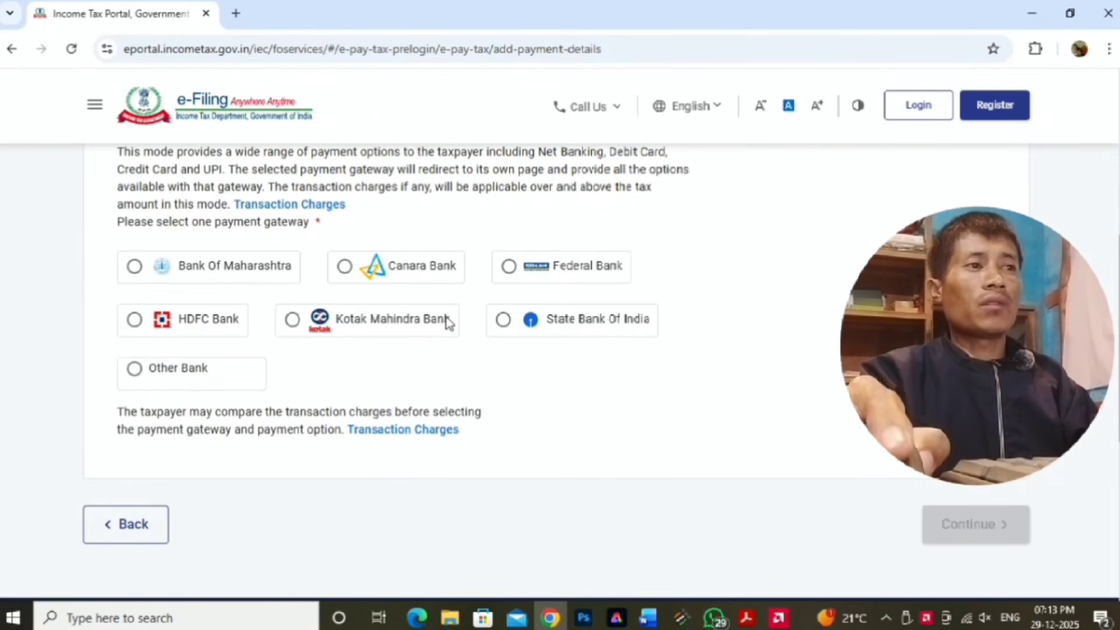
pyautogui.click(132, 373)
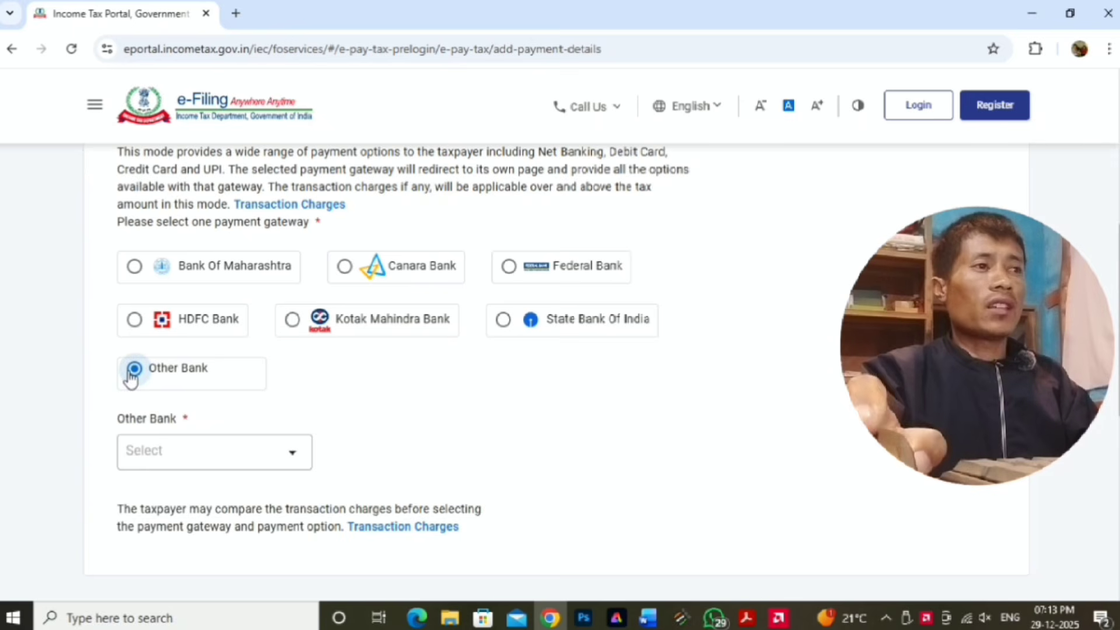
pyautogui.click(203, 468)
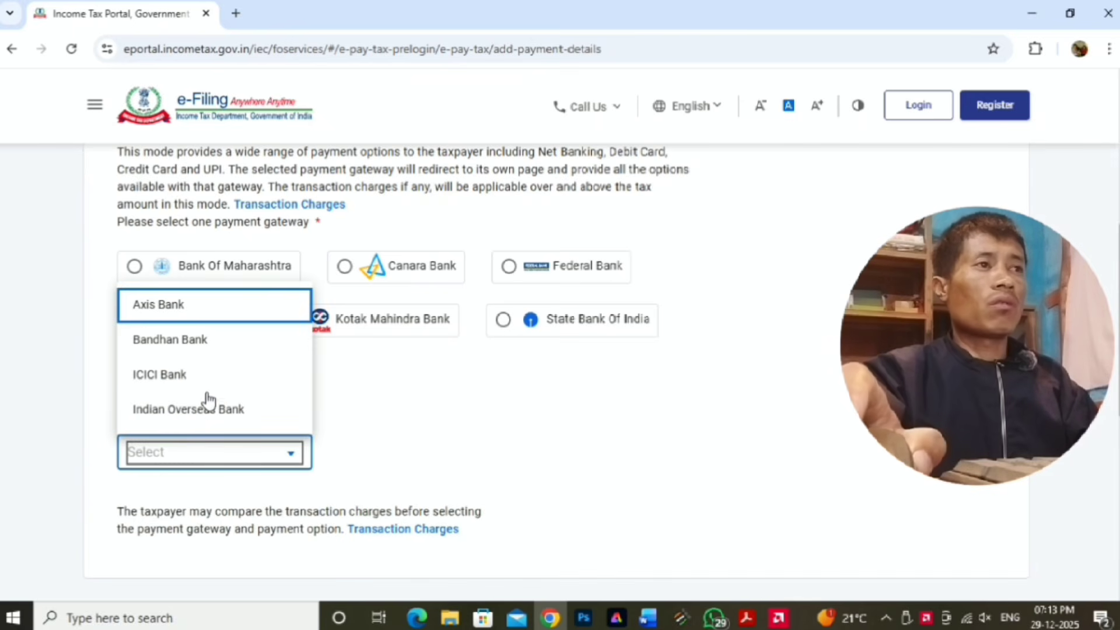
pyautogui.scroll(-3, 207, 390)
pyautogui.scroll(1, 214, 350)
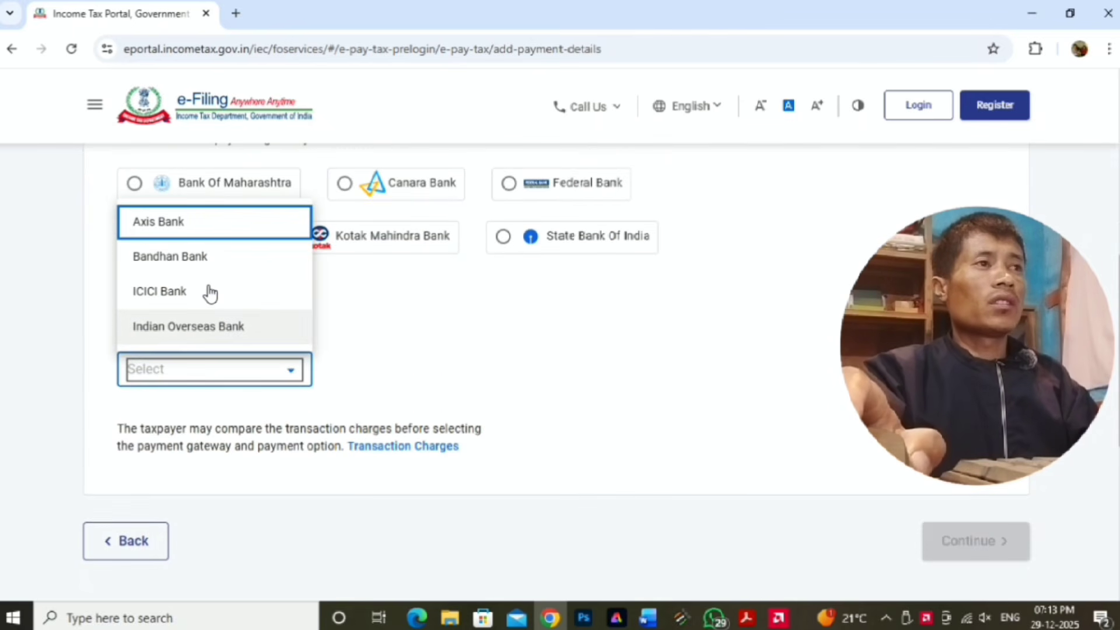
pyautogui.scroll(-1, 210, 292)
pyautogui.scroll(1, 220, 249)
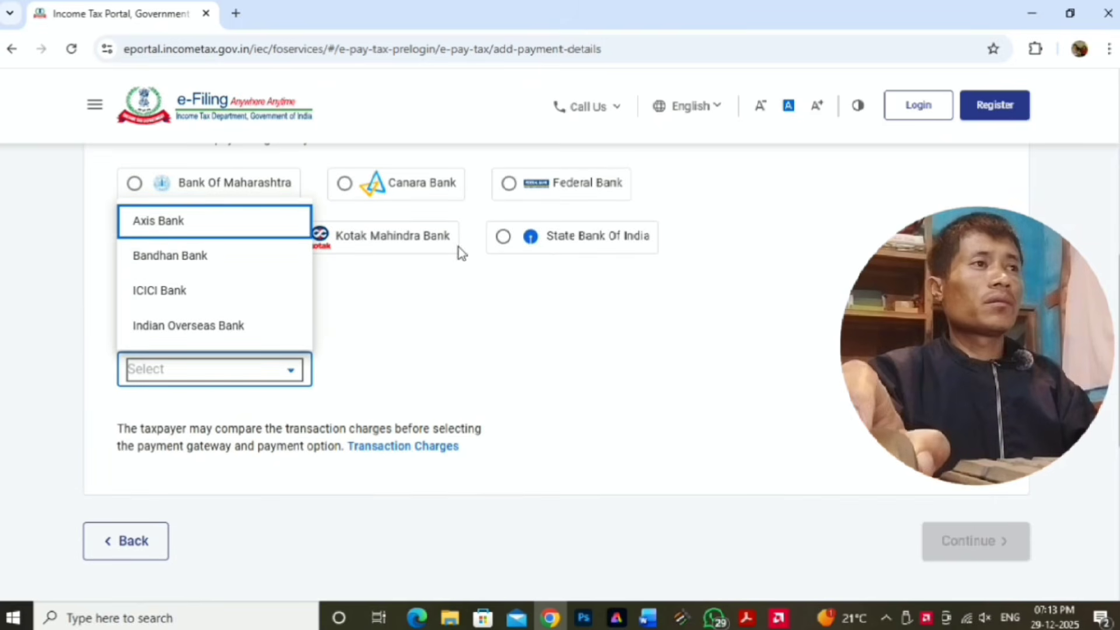
pyautogui.scroll(1, 230, 279)
pyautogui.scroll(1, 231, 279)
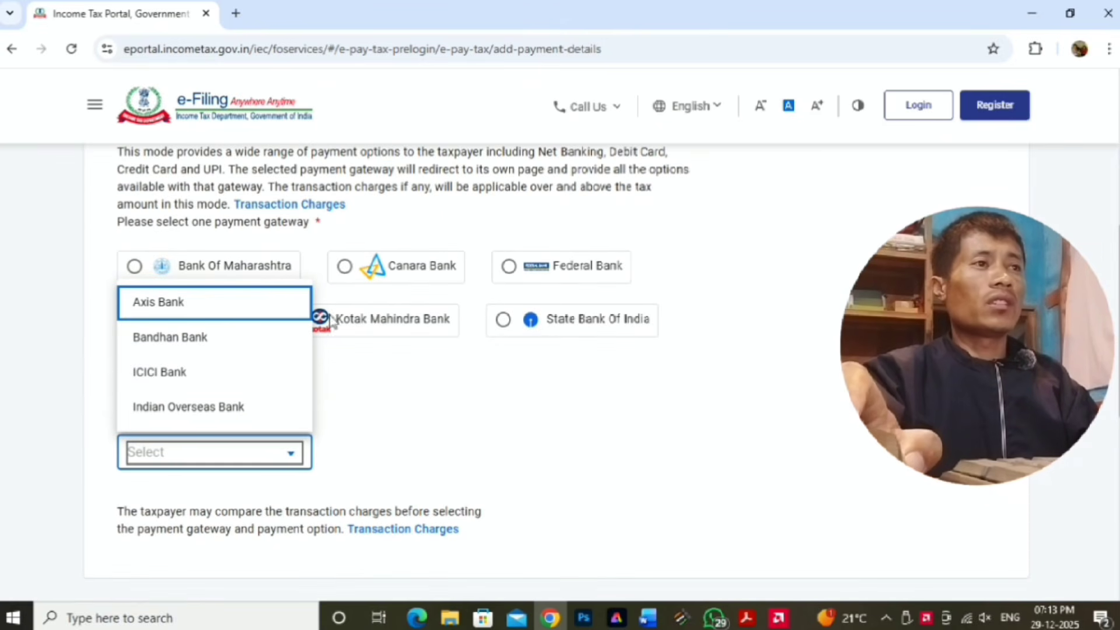
# - Select State Bank Of India as the payment gateway and continue to the payment preview
pyautogui.click(504, 322)
pyautogui.click(504, 322)
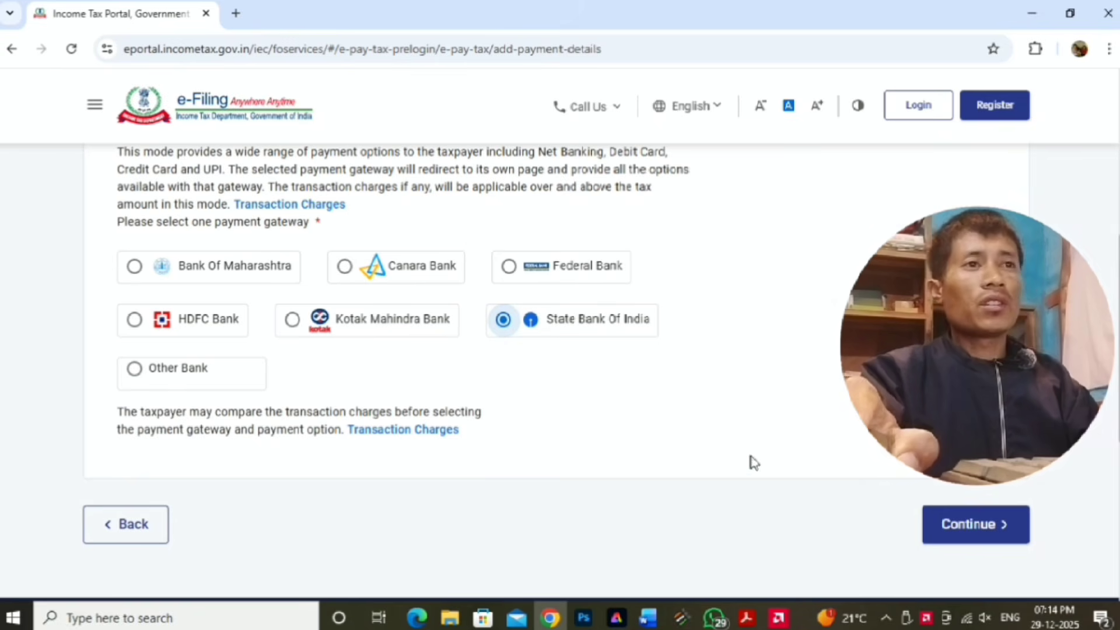
pyautogui.click(1007, 527)
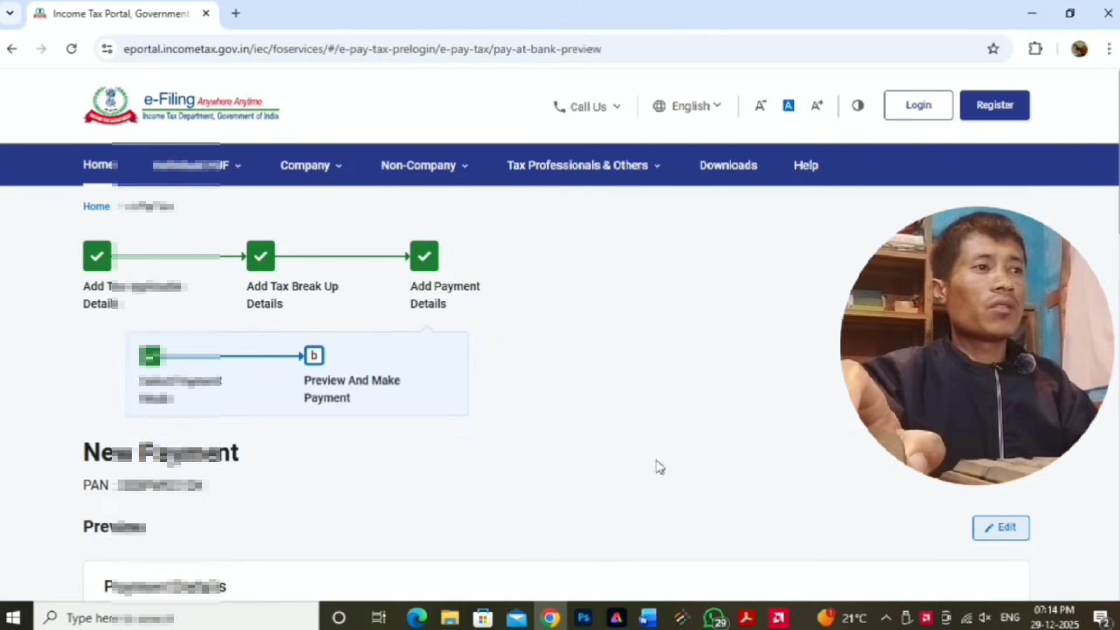
# - Review the payment details and the tax break-up in the new payment's preview
pyautogui.scroll(-3, 653, 464)
pyautogui.scroll(-4, 649, 459)
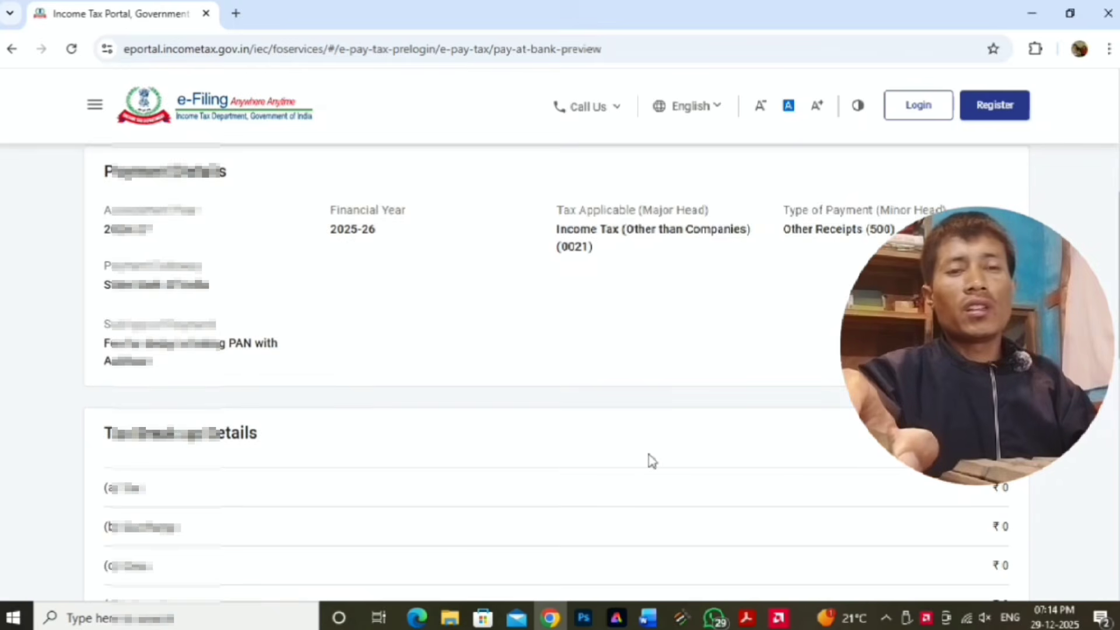
pyautogui.scroll(-5, 651, 461)
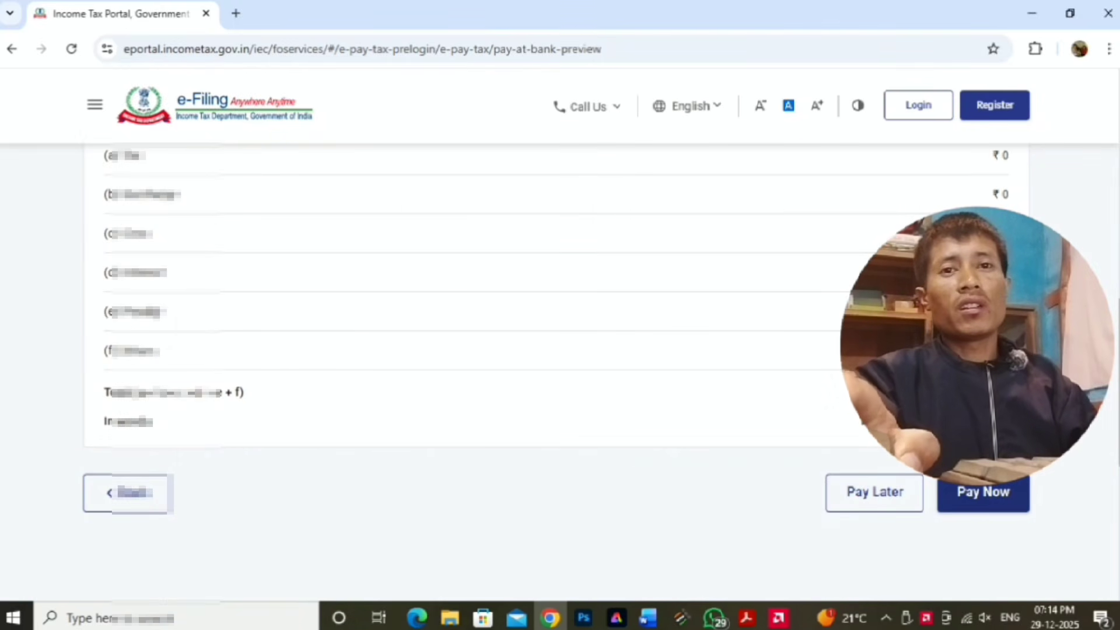
pyautogui.scroll(4, 980, 500)
pyautogui.scroll(4, 930, 496)
pyautogui.scroll(-10, 929, 495)
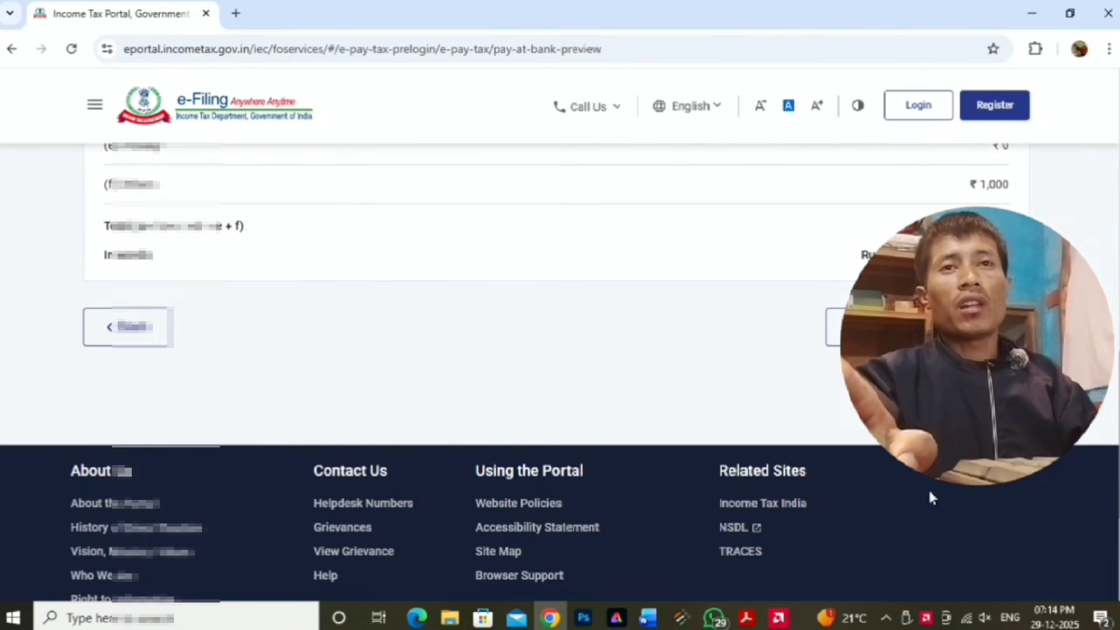
pyautogui.scroll(10, 930, 496)
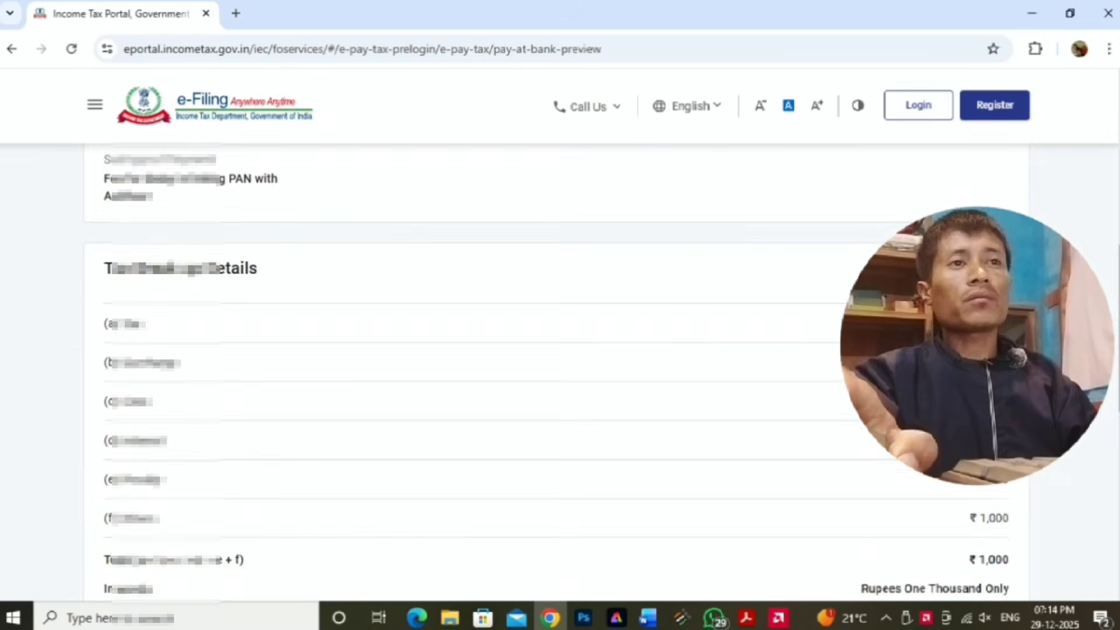
pyautogui.scroll(-7, 994, 509)
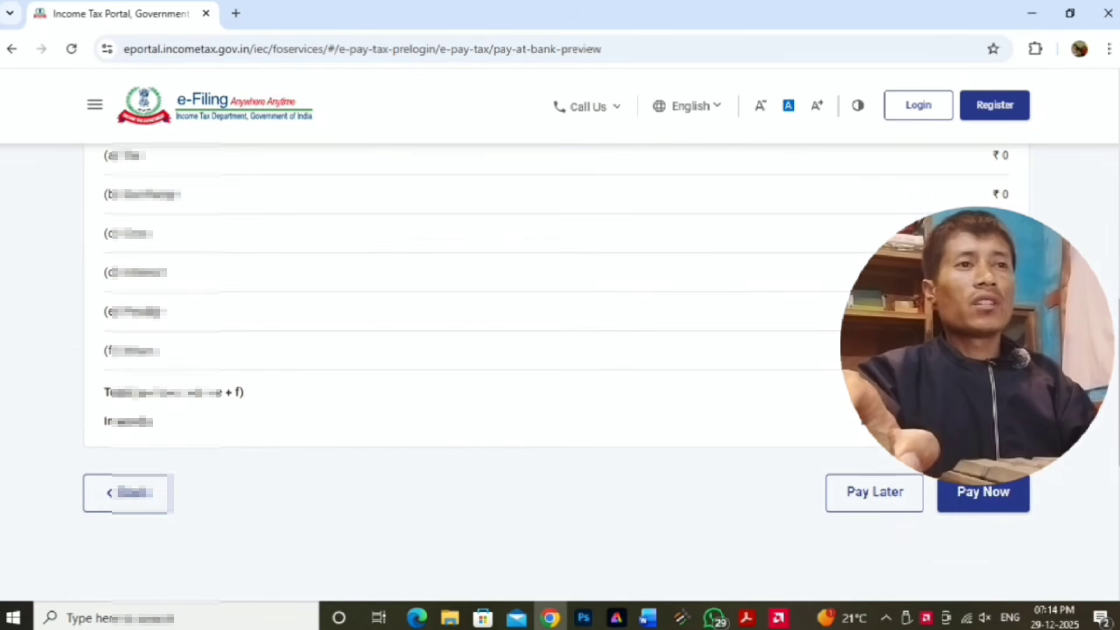
# - Proceed to pay now, agree to the terms and conditions, and submit the payment to the bank
pyautogui.click(993, 510)
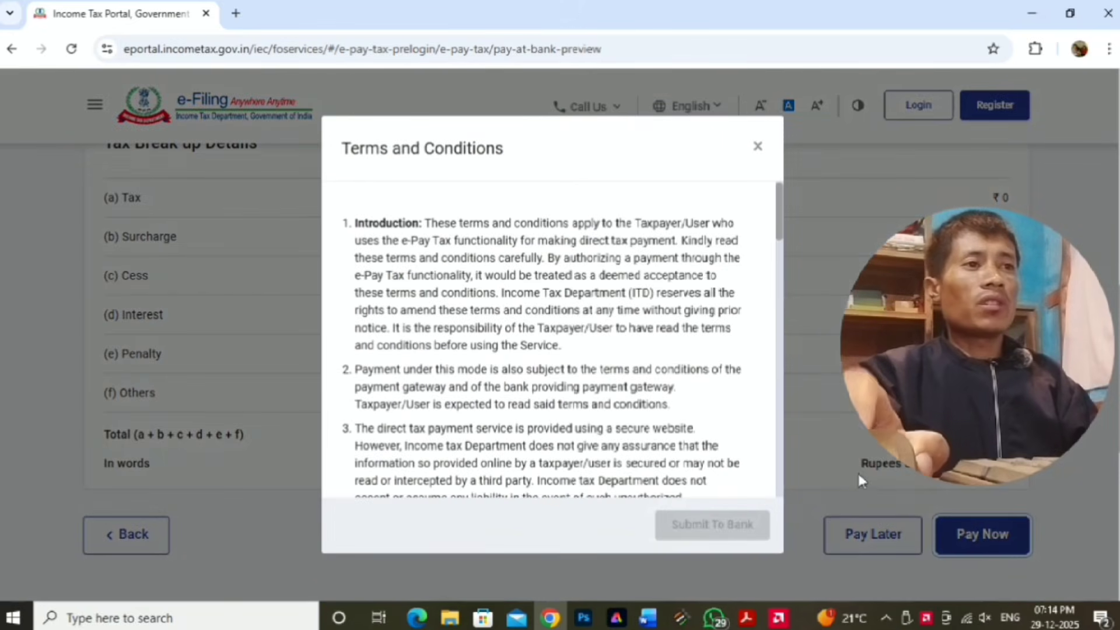
pyautogui.scroll(-15, 625, 418)
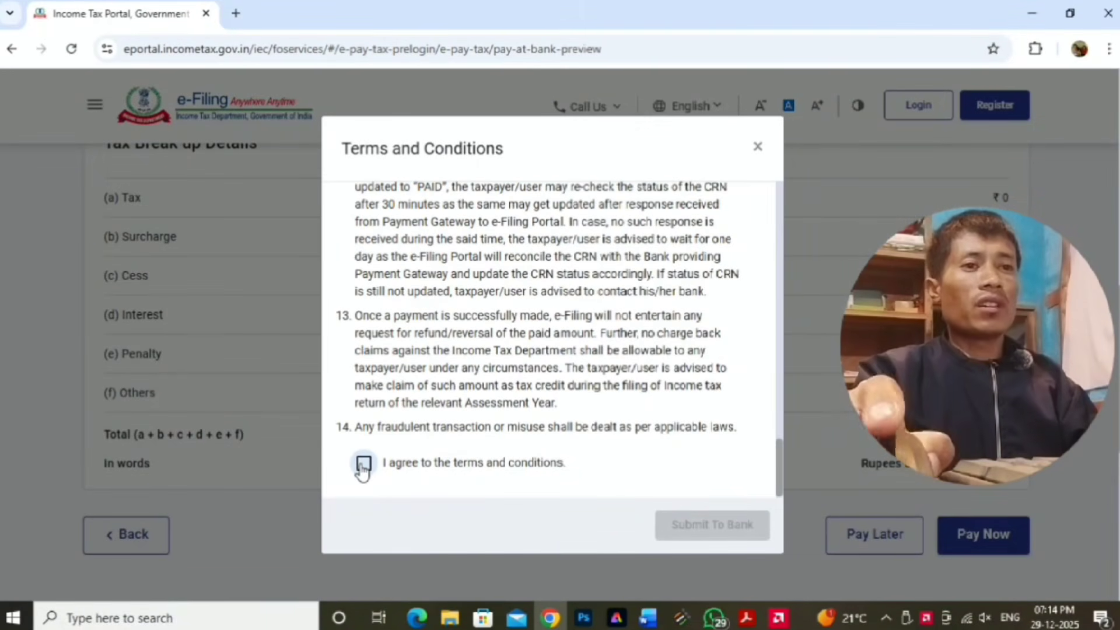
pyautogui.click(363, 464)
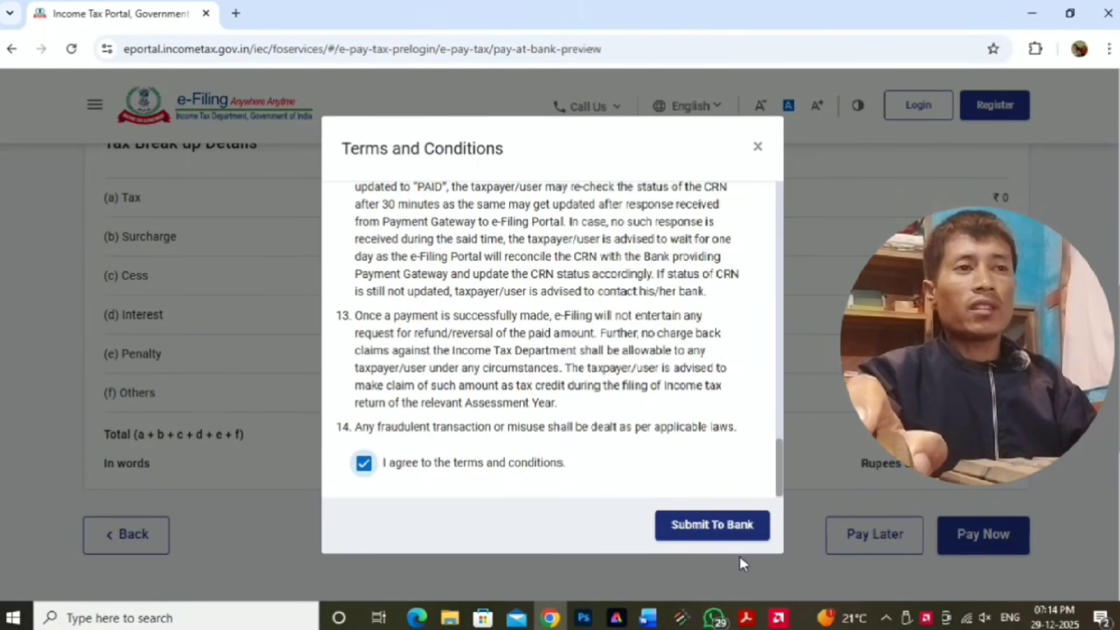
pyautogui.click(741, 537)
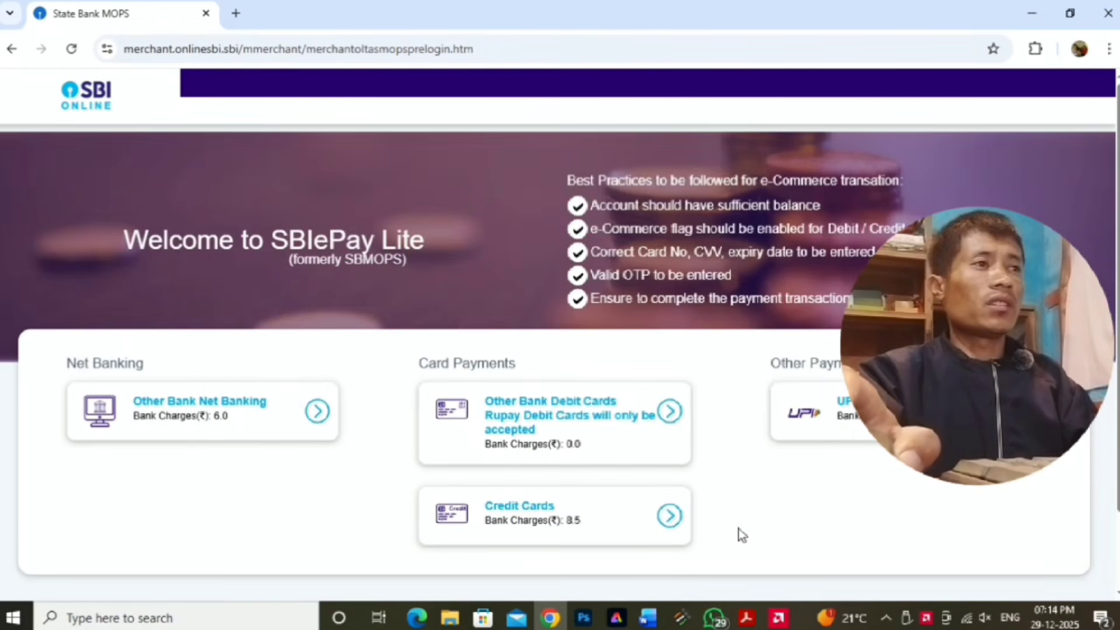
# - Choose UPI on the SBIePay Lite page and select QR code as the way to pay
pyautogui.scroll(-2, 739, 529)
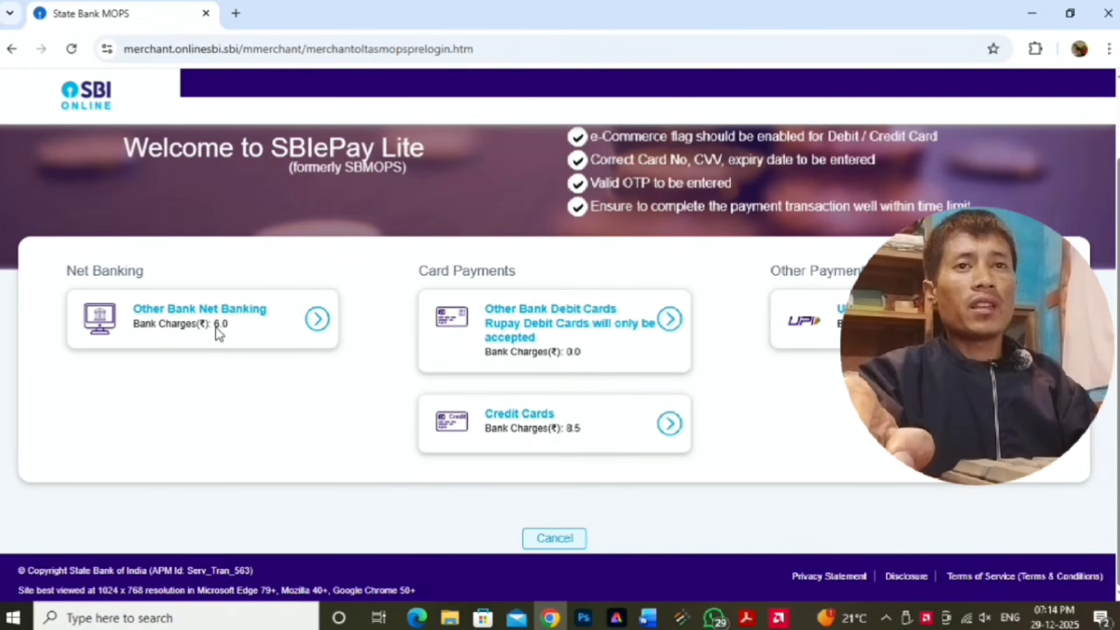
pyautogui.click(836, 332)
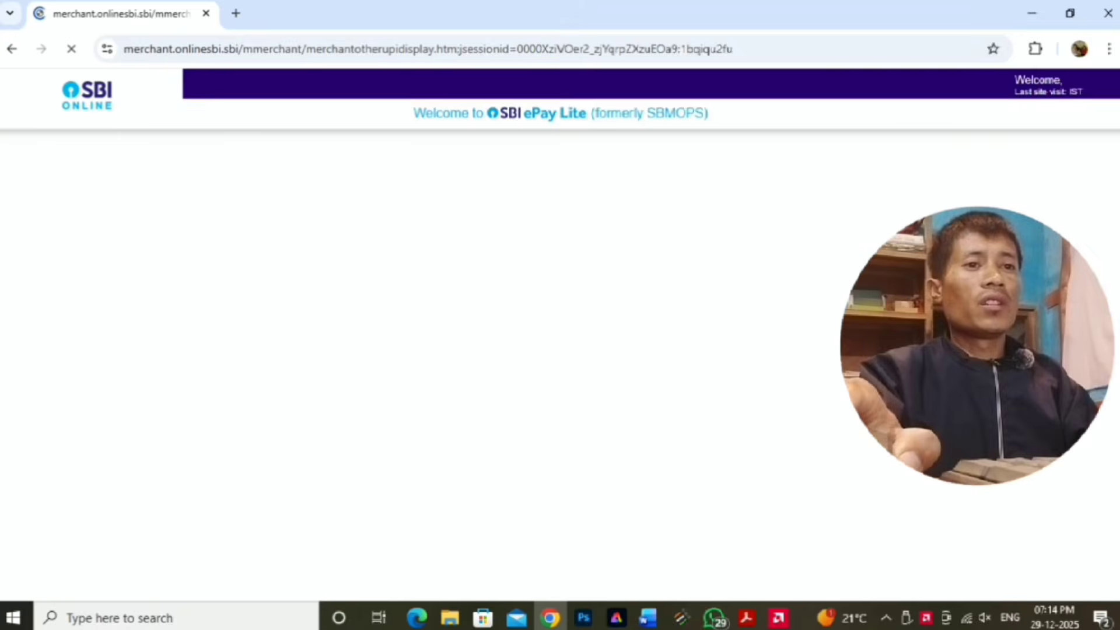
pyautogui.scroll(-7, 660, 387)
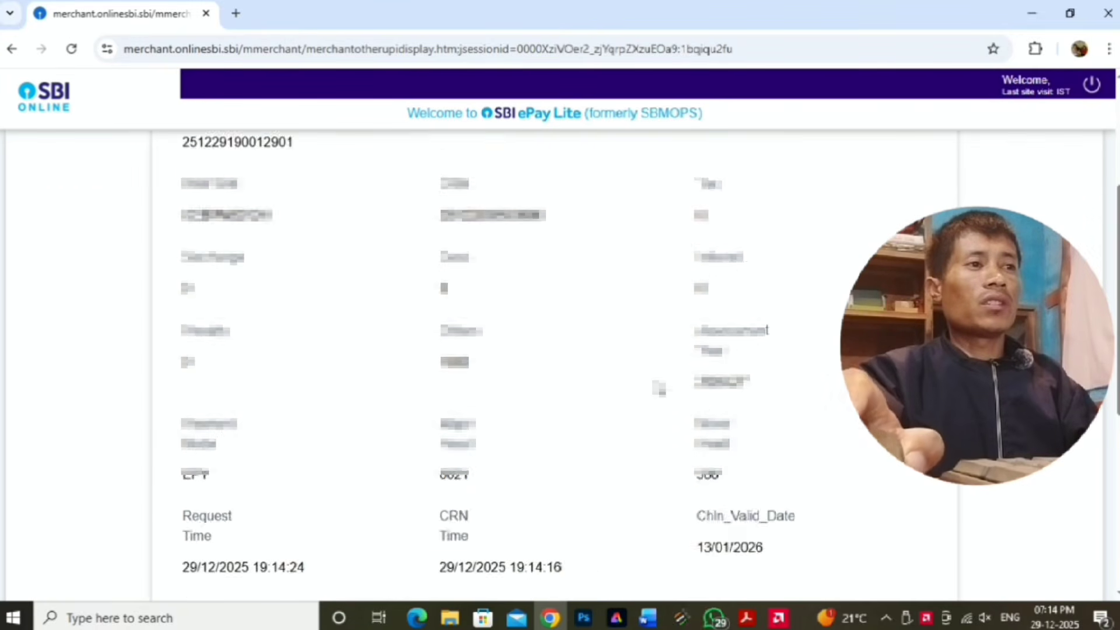
pyautogui.scroll(-3, 659, 388)
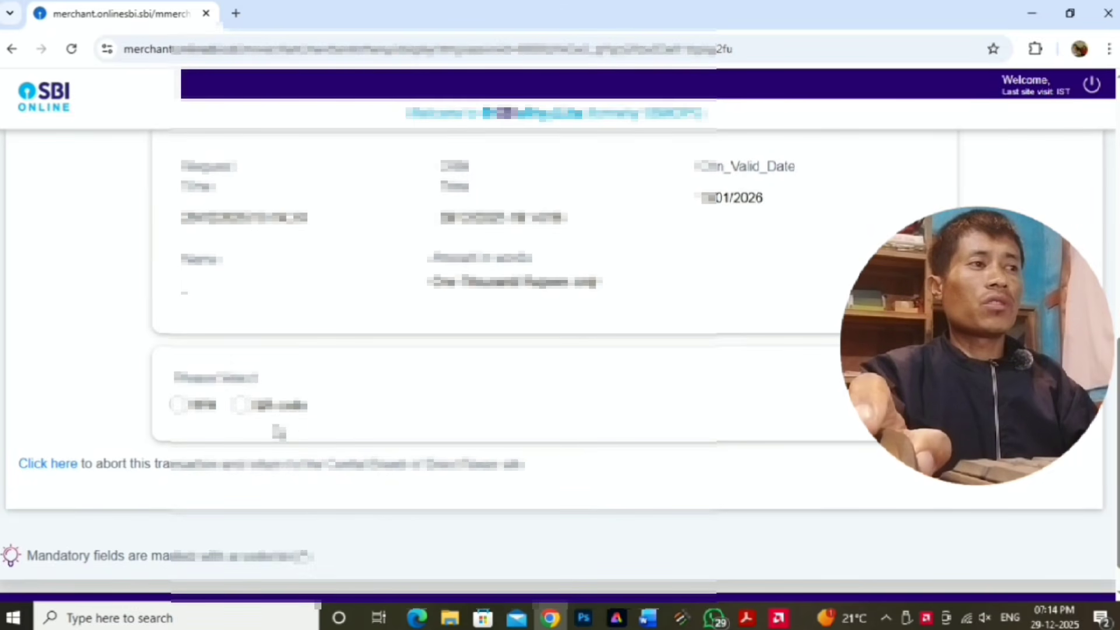
pyautogui.click(240, 405)
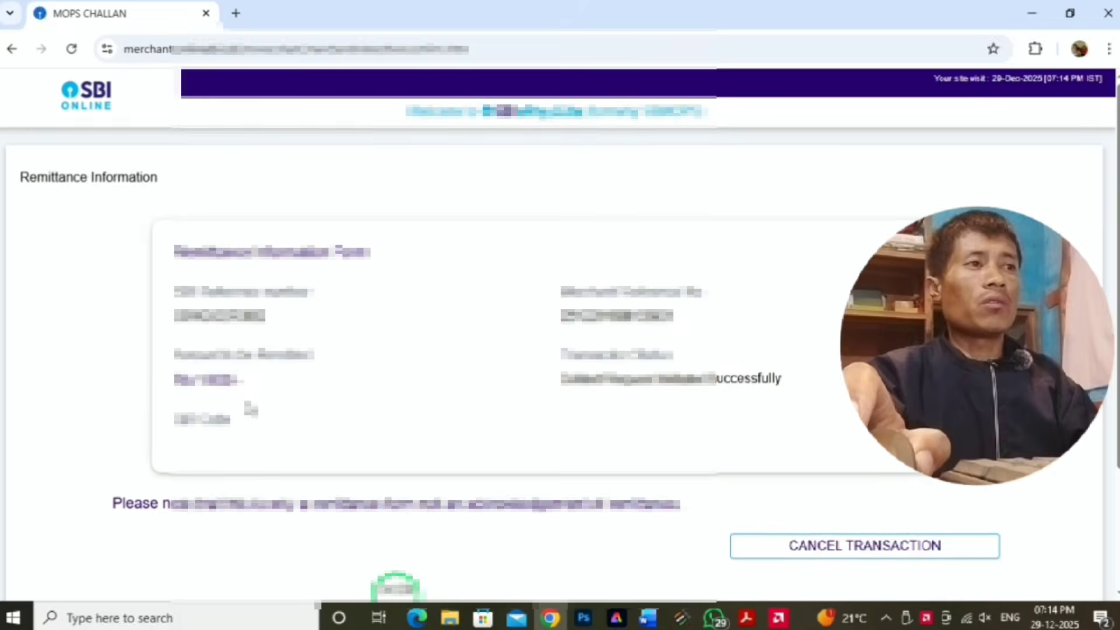
# - Pay with the displayed QR code, acknowledge the transaction status message, and return to the income tax portal
pyautogui.scroll(-3, 350, 408)
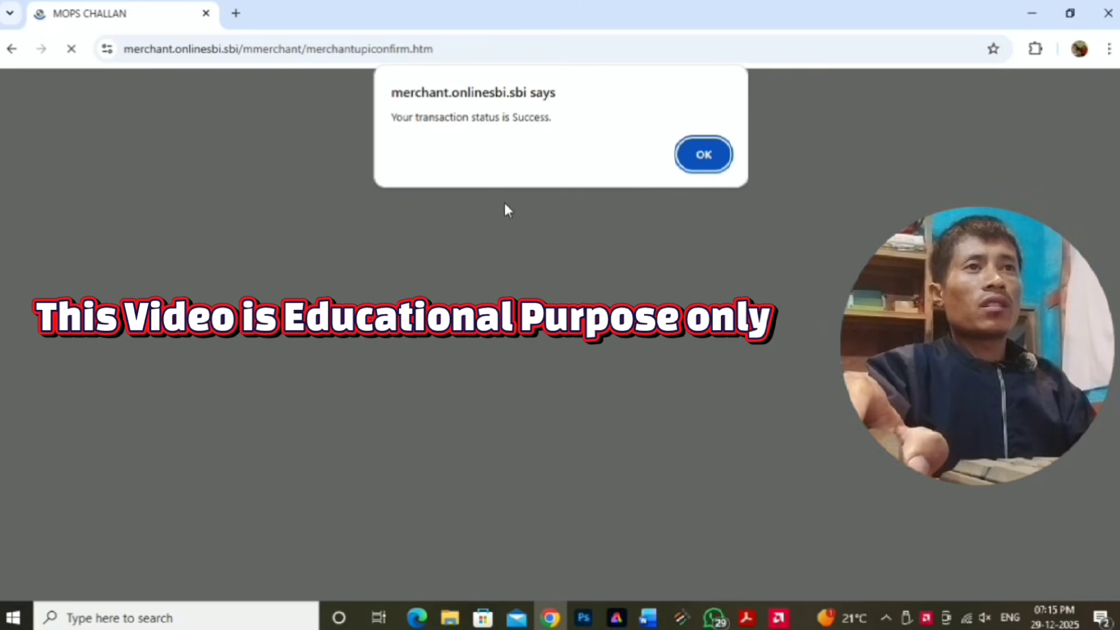
pyautogui.click(700, 168)
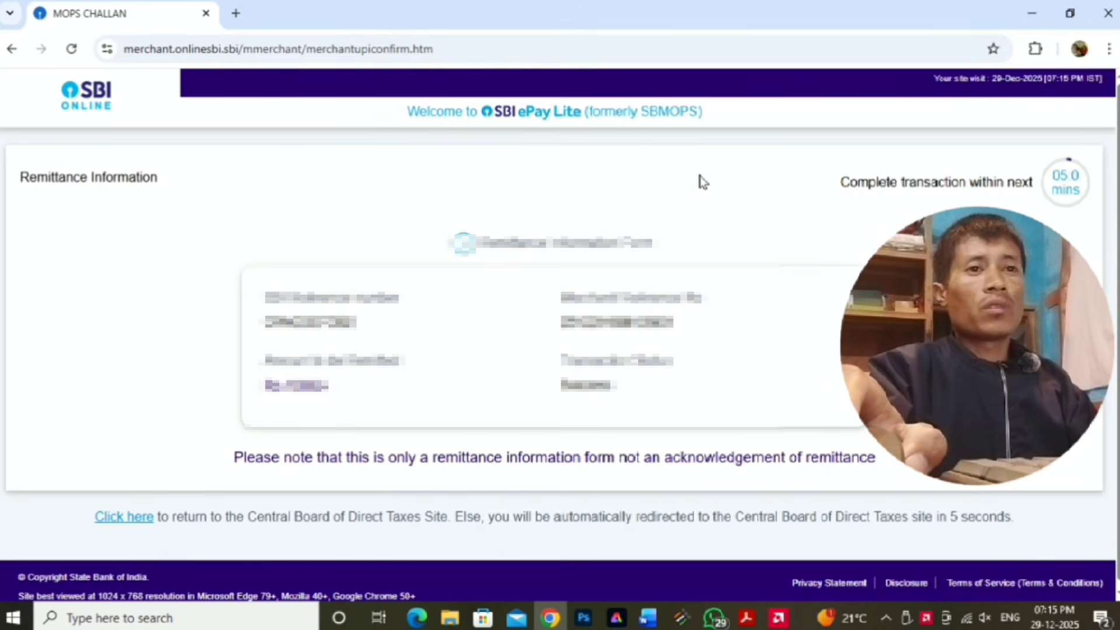
pyautogui.scroll(-1, 717, 318)
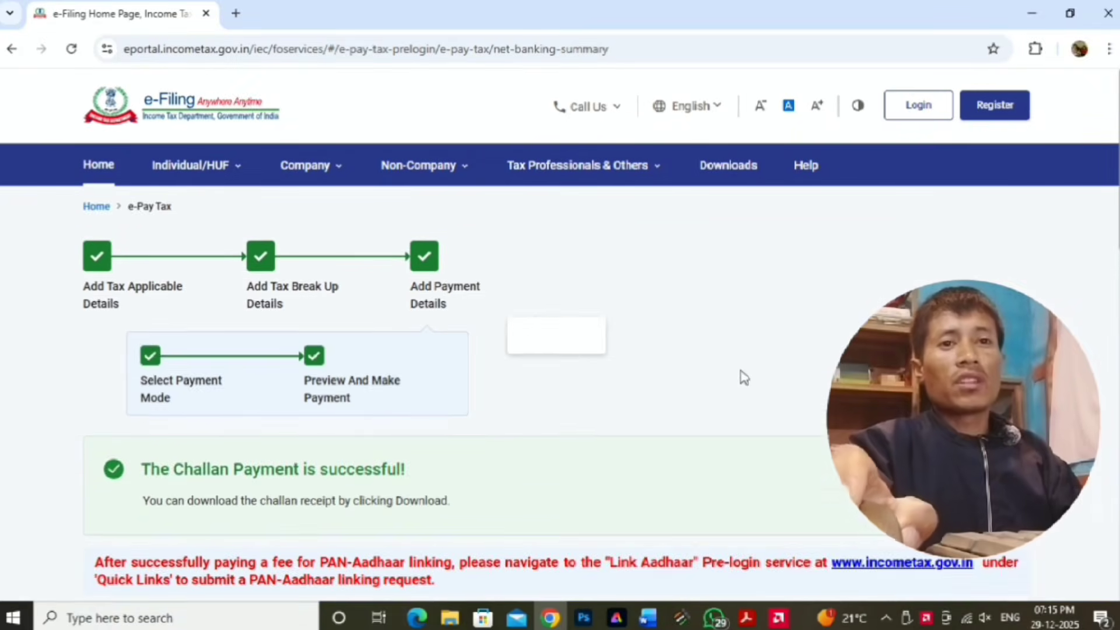
# - Download the challan receipt, review its payment details and tax break-up in Acrobat, and close it
pyautogui.scroll(-1, 743, 379)
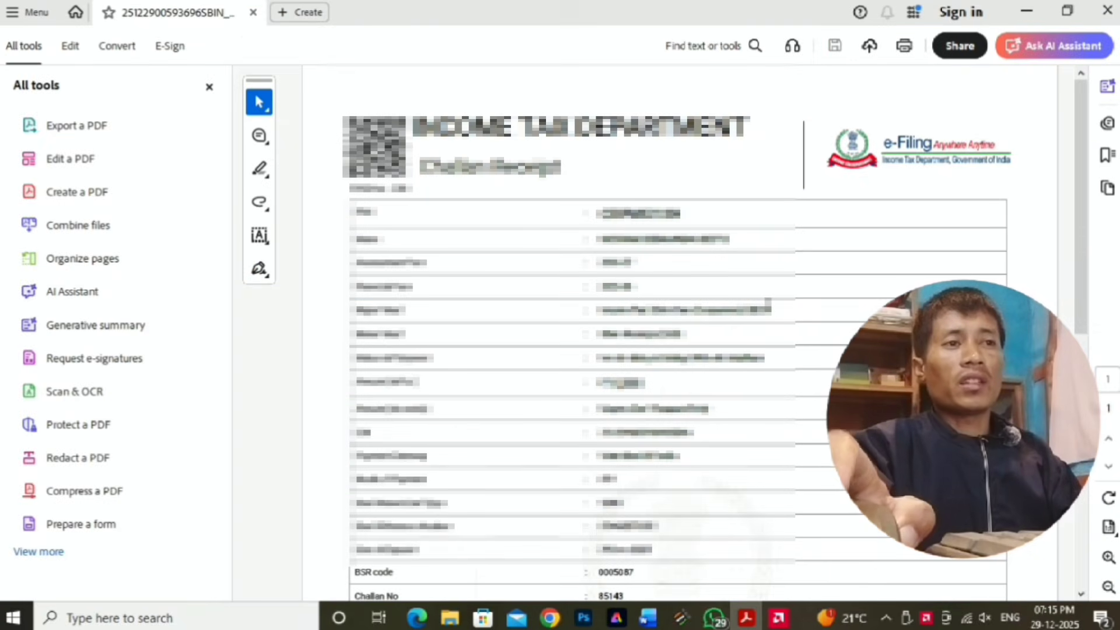
pyautogui.scroll(-6, 768, 301)
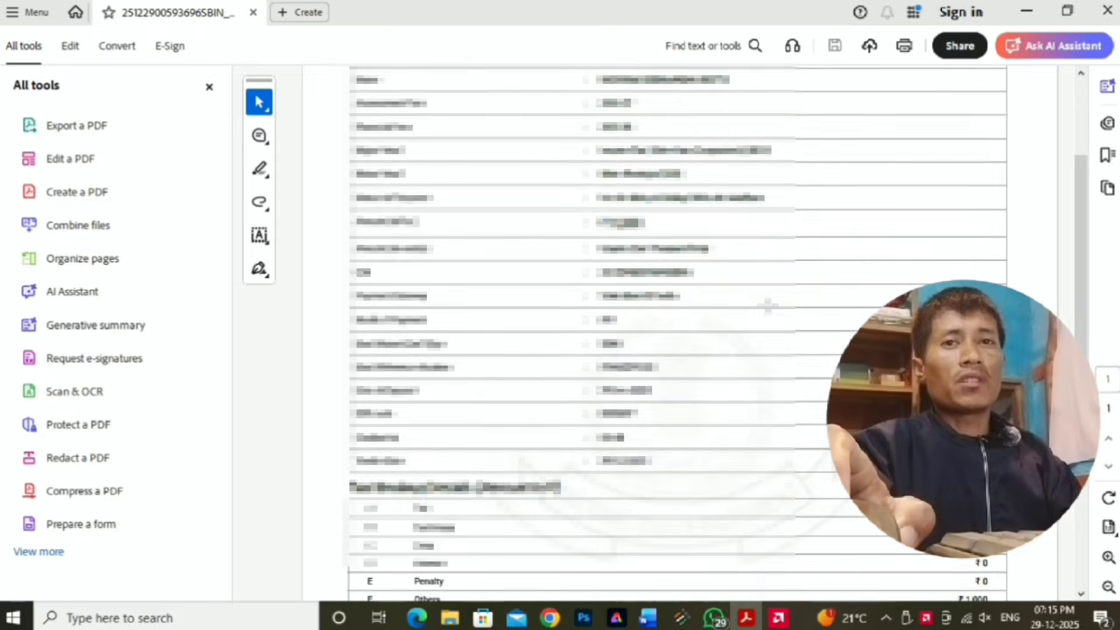
pyautogui.scroll(6, 768, 307)
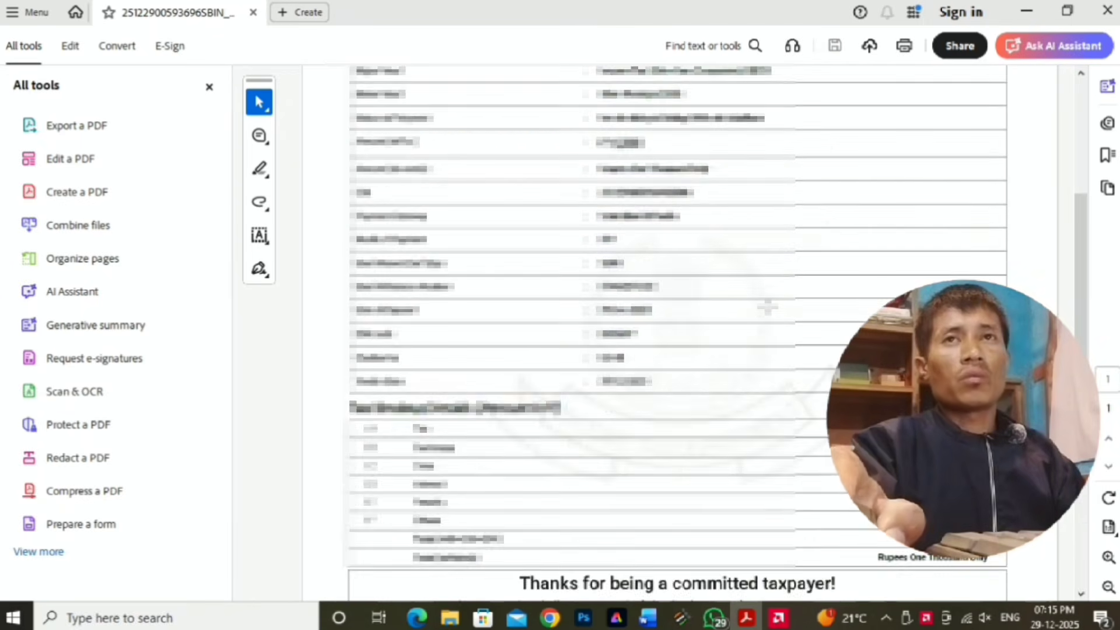
pyautogui.click(1110, 13)
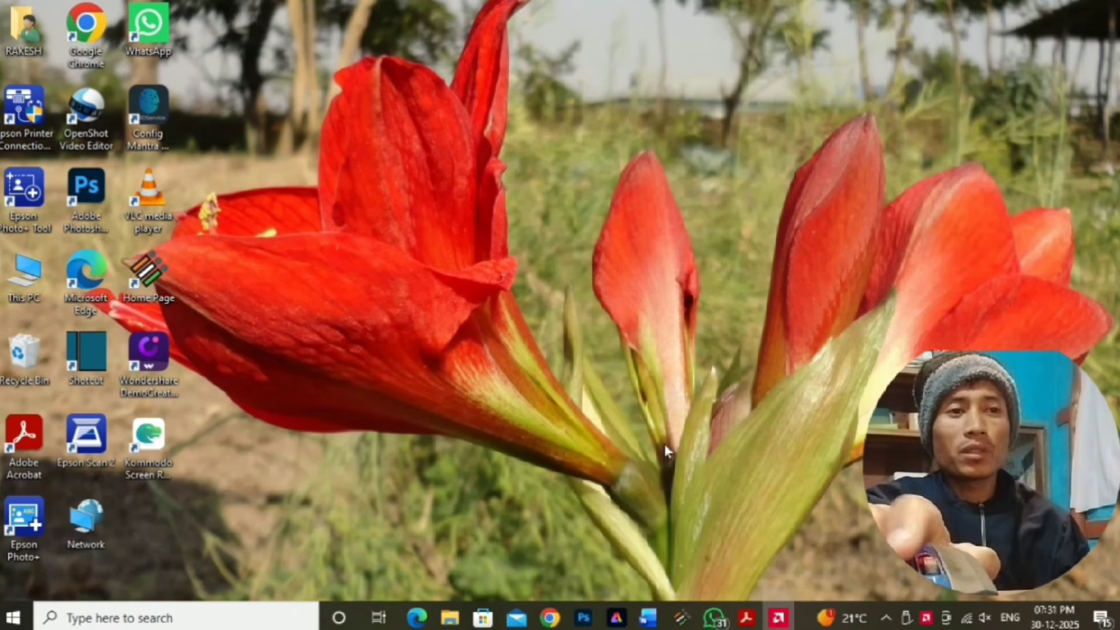
# - Switch to Chrome and open the Income Tax e-Filing portal's home page
pyautogui.click(544, 622)
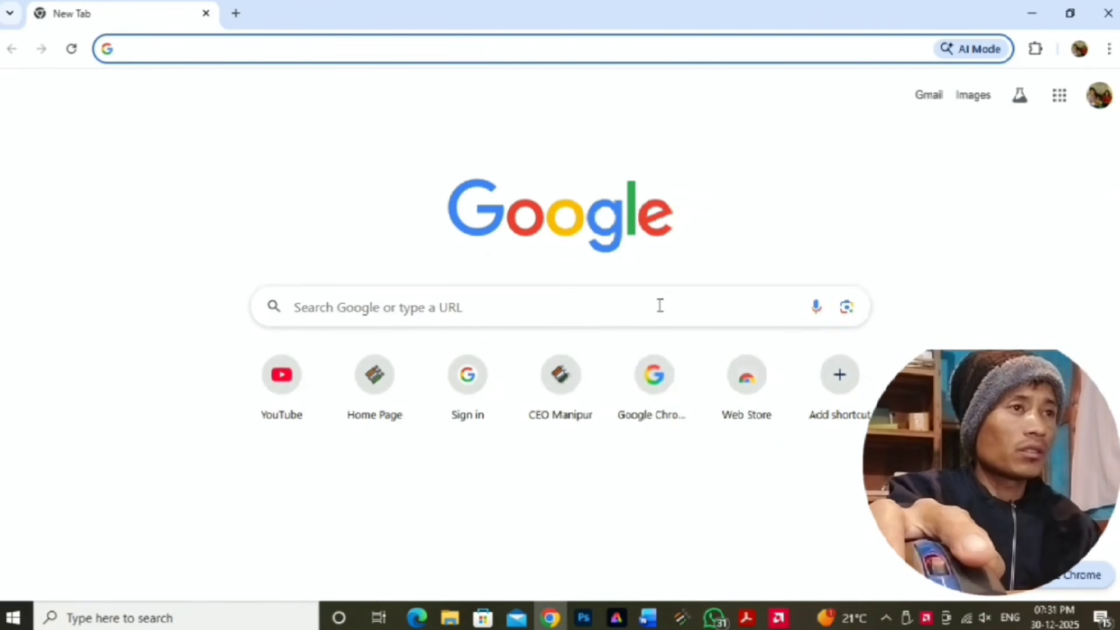
pyautogui.click(660, 306)
pyautogui.click(386, 463)
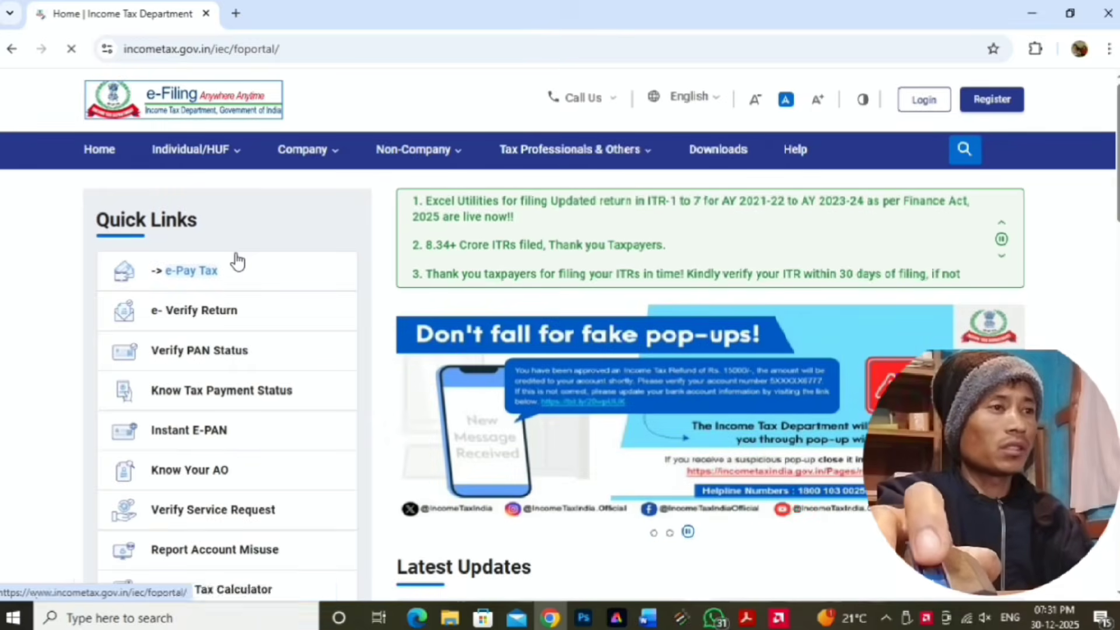
# - Open the Link Aadhaar service from the home page's Quick Links
pyautogui.scroll(-3, 268, 309)
pyautogui.scroll(-3, 292, 458)
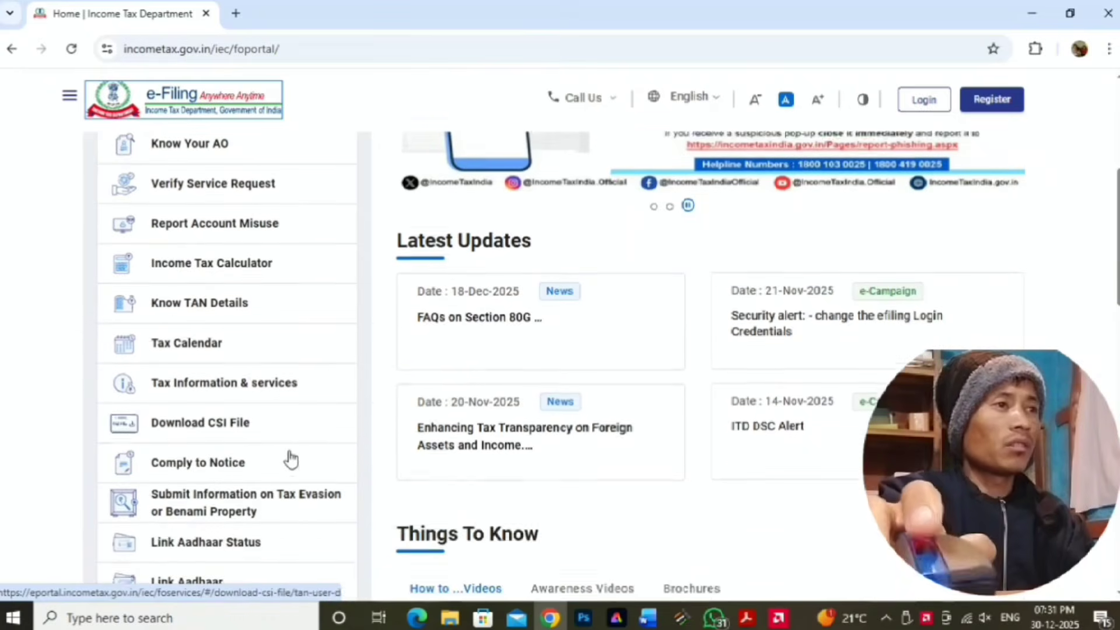
pyautogui.scroll(-3, 213, 373)
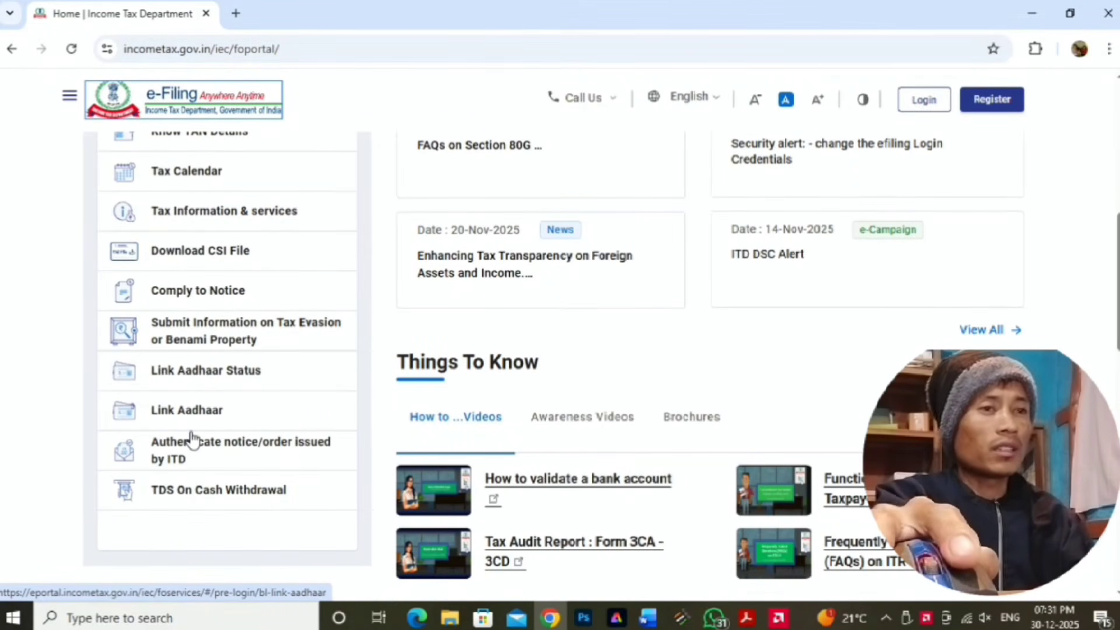
pyautogui.click(168, 415)
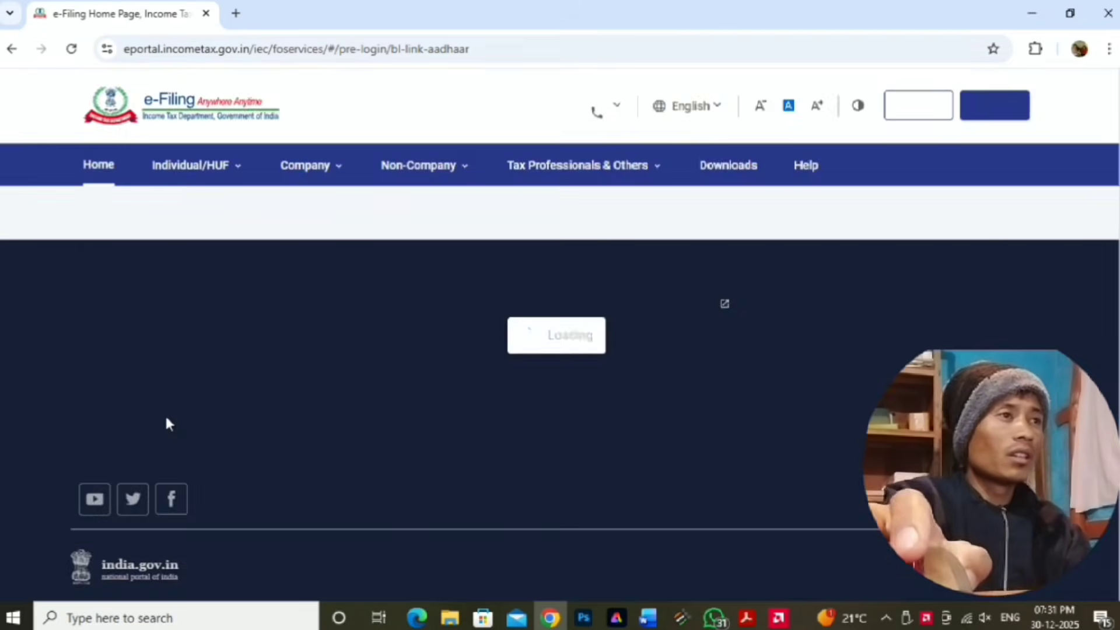
# - Enter the PAN and Aadhaar number, validate them, and continue with the verified payment details
pyautogui.scroll(-4, 278, 436)
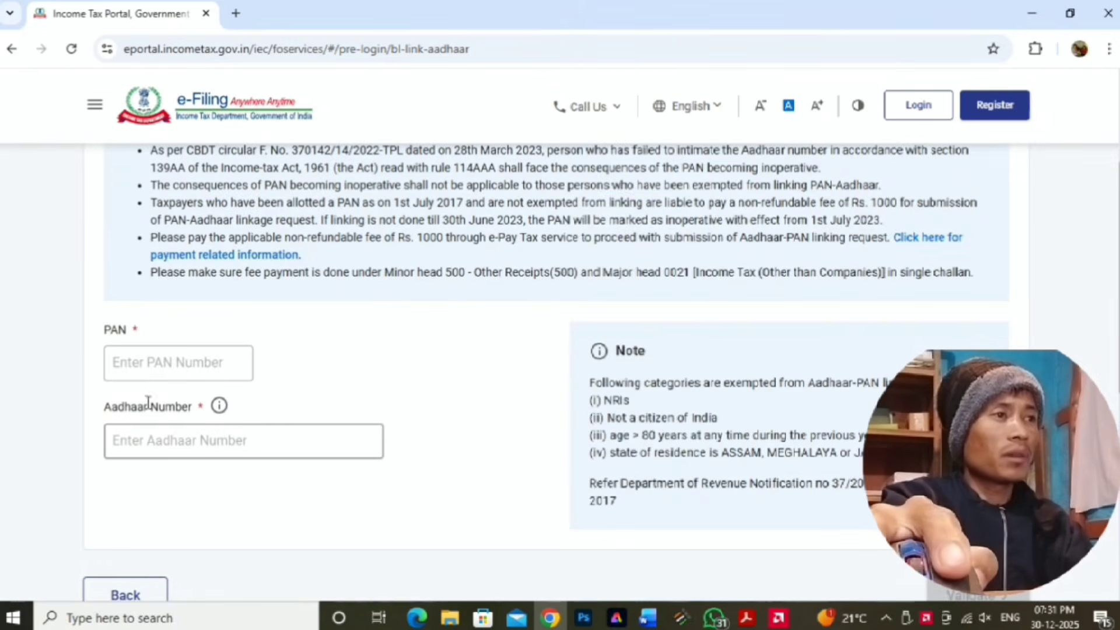
pyautogui.click(136, 370)
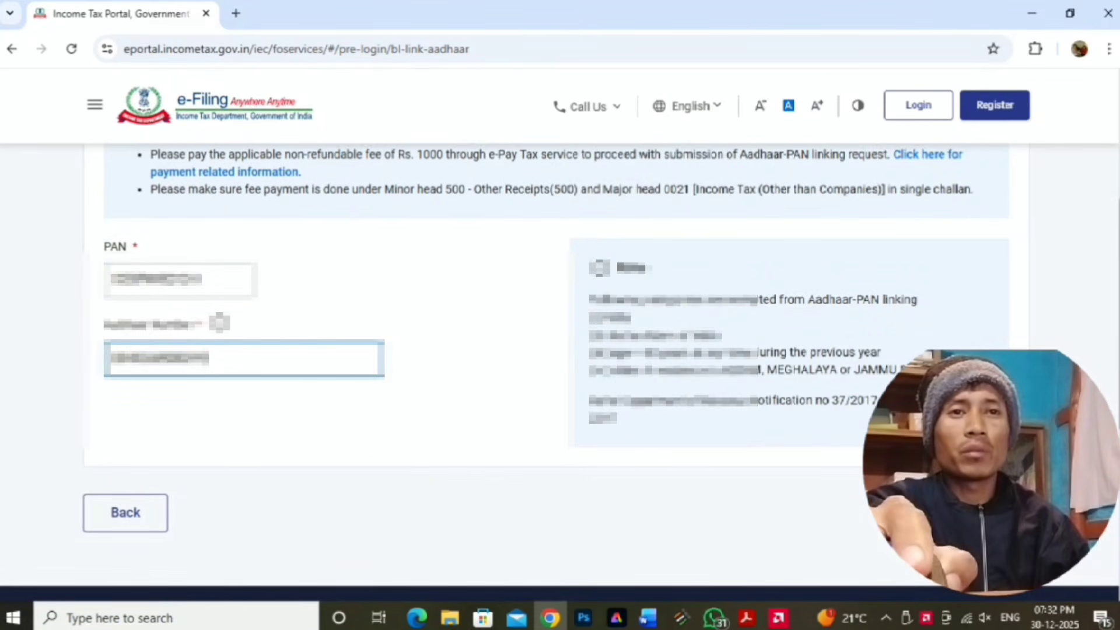
pyautogui.click(983, 513)
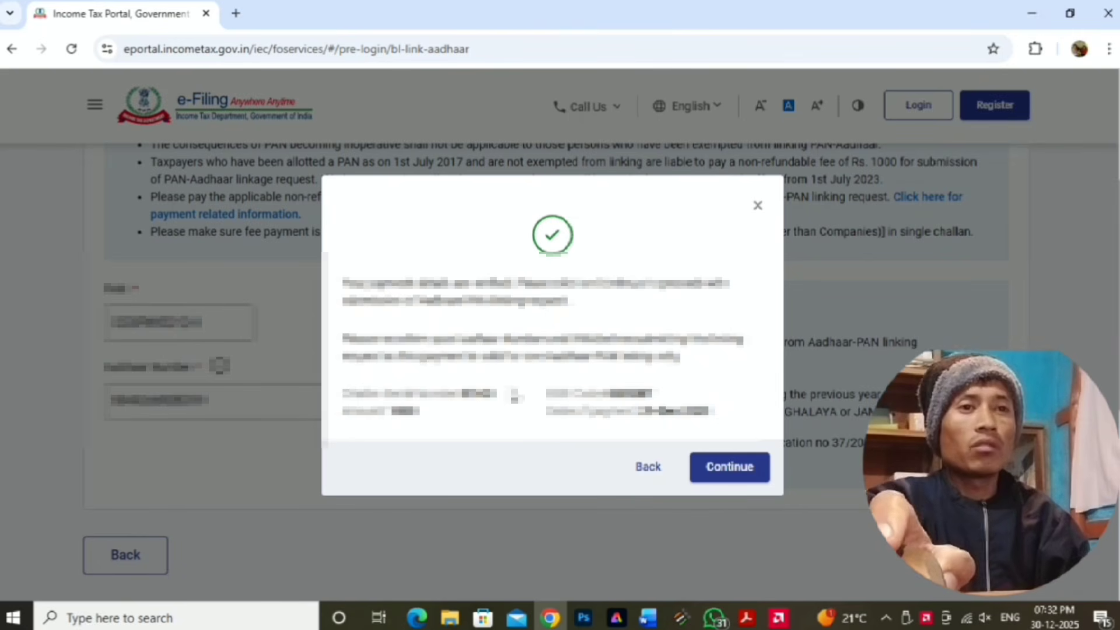
pyautogui.click(730, 481)
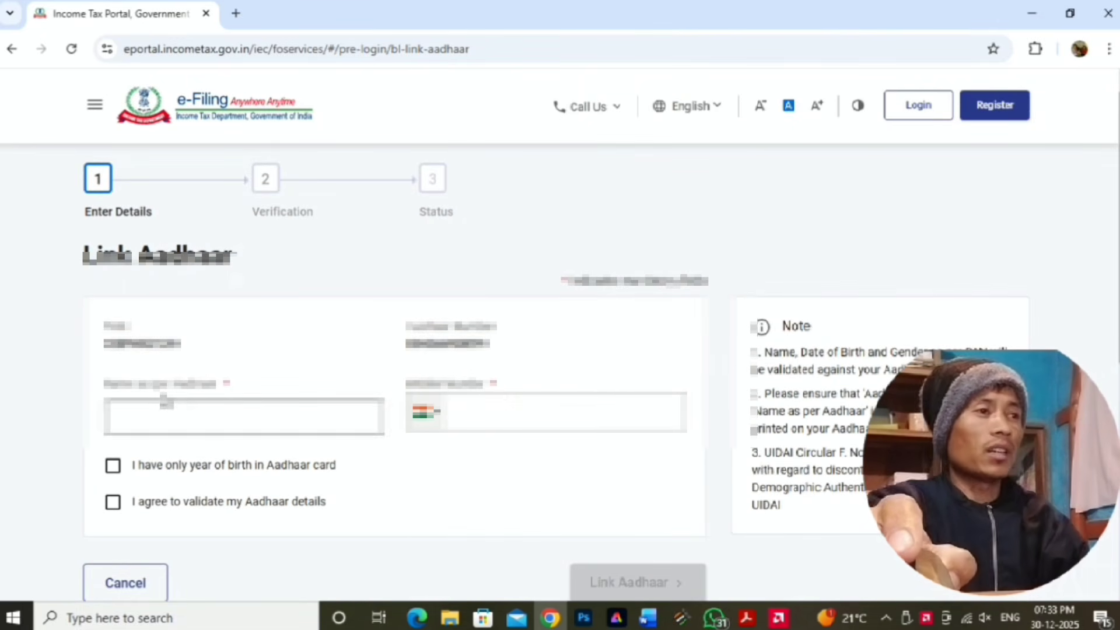
# - Fill in the name as per Aadhaar and mobile number, agree to validate the Aadhaar details, submit the link request, and validate the mobile OTP
pyautogui.click(190, 409)
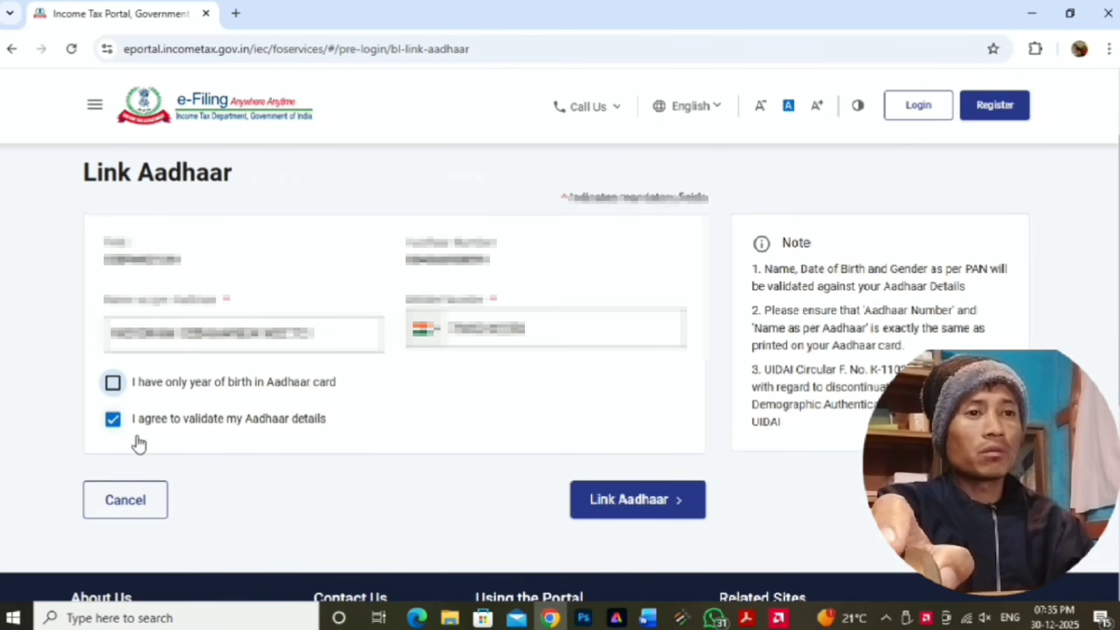
pyautogui.click(661, 505)
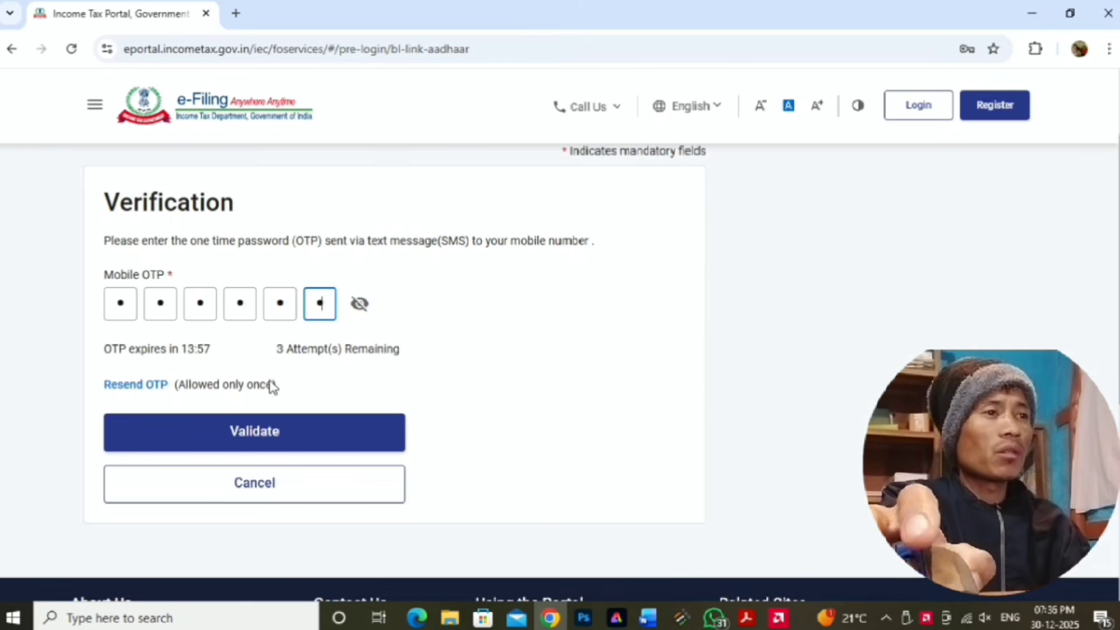
pyautogui.click(286, 442)
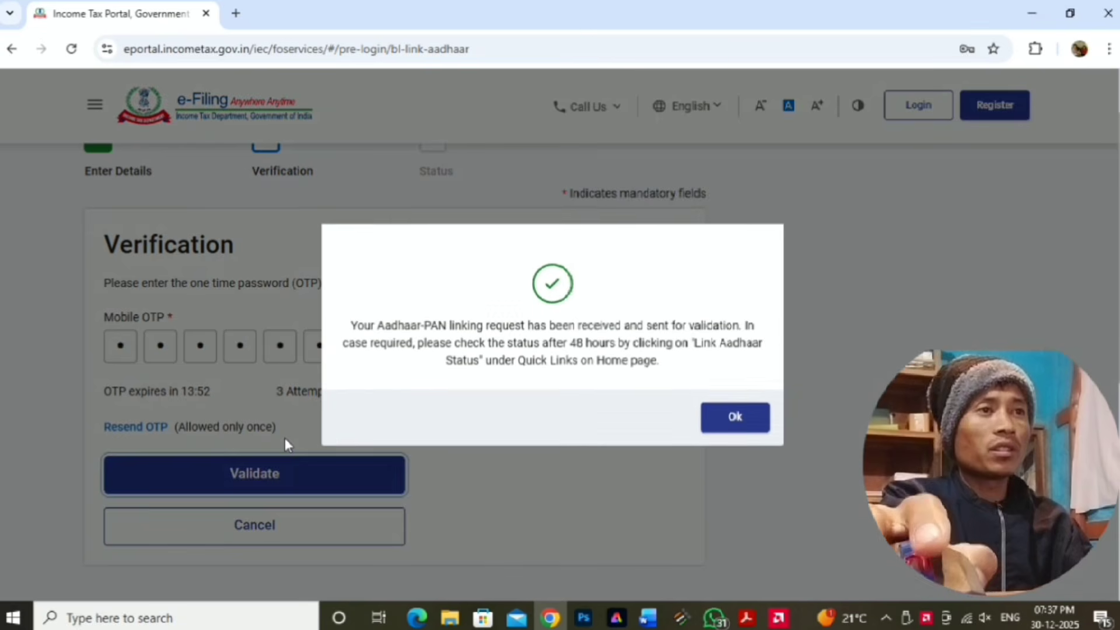